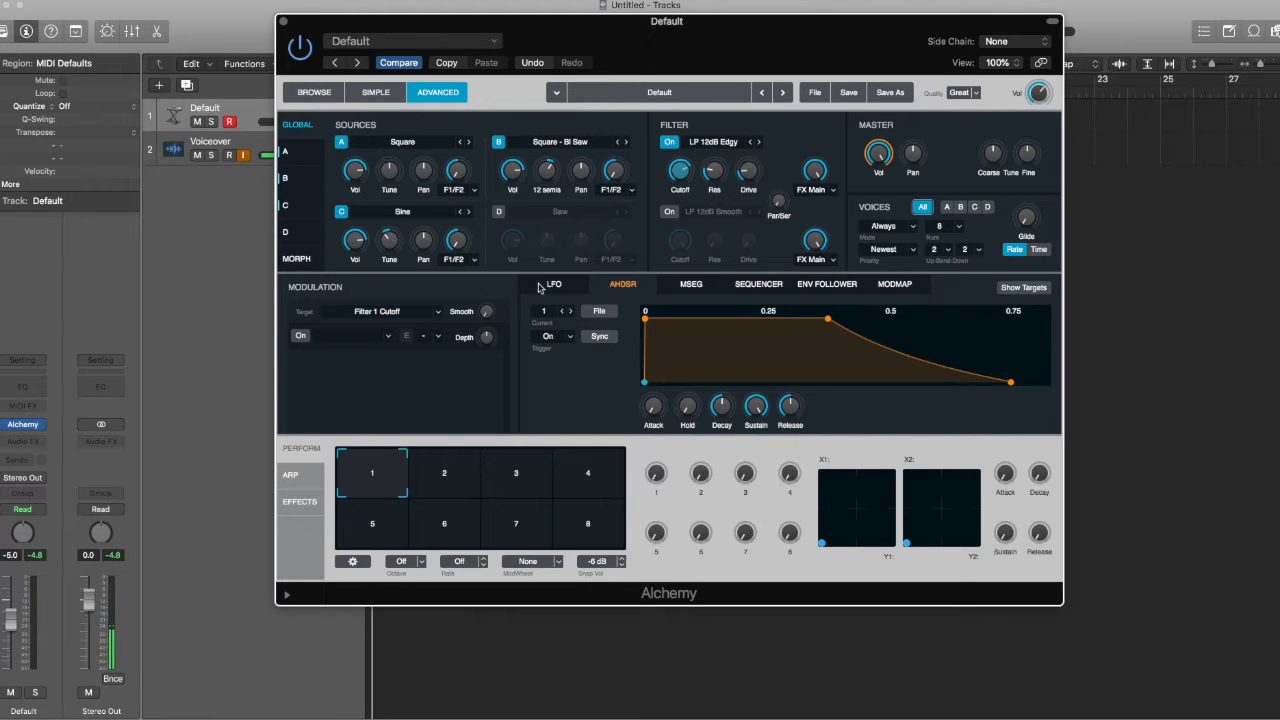
# Step: Nudge the Filter 1 cutoff up from 2517 Hz to 2680 Hz
pyautogui.moveTo(675, 175)
pyautogui.moveTo(675, 175); pyautogui.dragTo(686, 178)
# Step: Browse the cutoff's Add Modulation source submenus, then dismiss the menu without choosing
pyautogui.rightClick(682, 174)
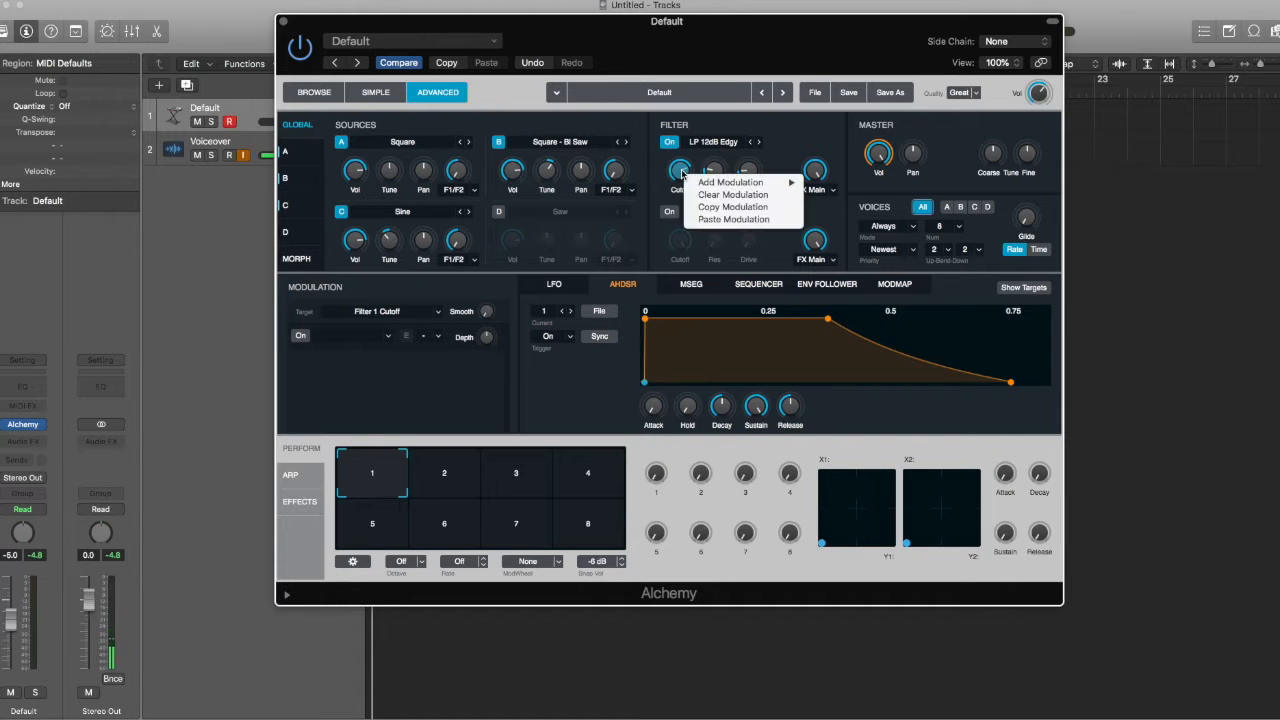
pyautogui.moveTo(703, 183)
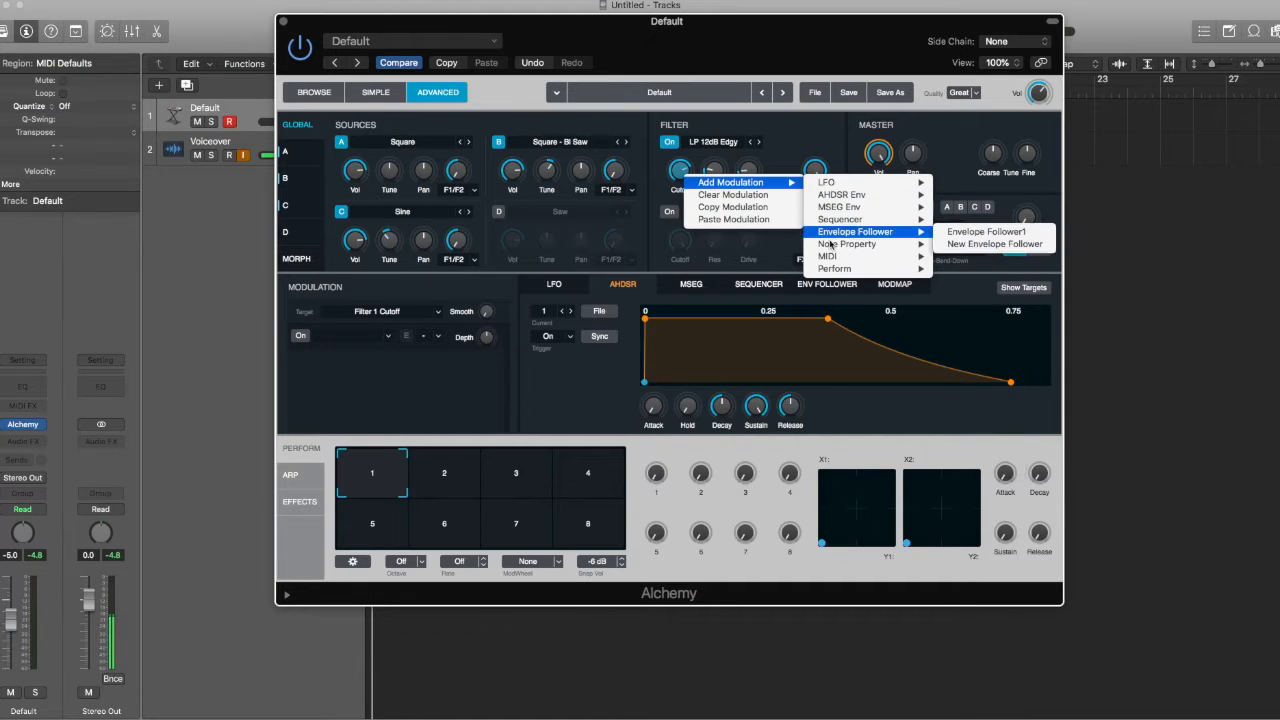
pyautogui.moveTo(830, 186)
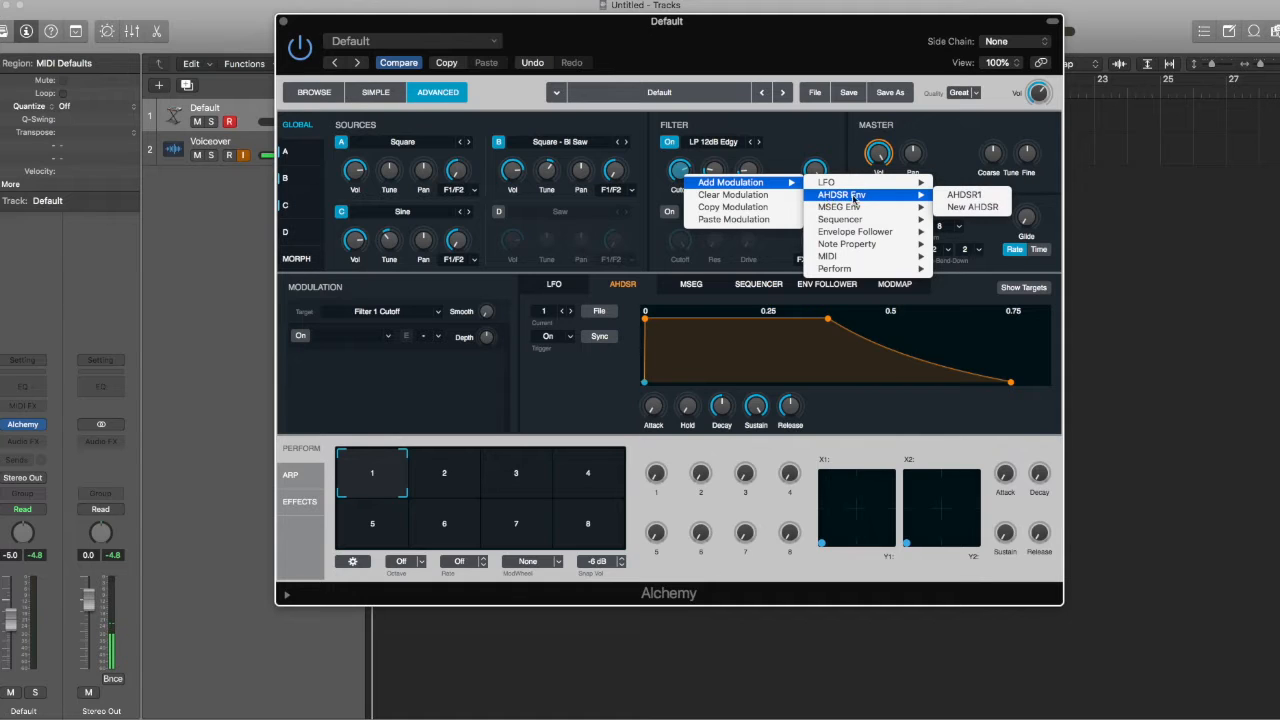
pyautogui.moveTo(849, 228)
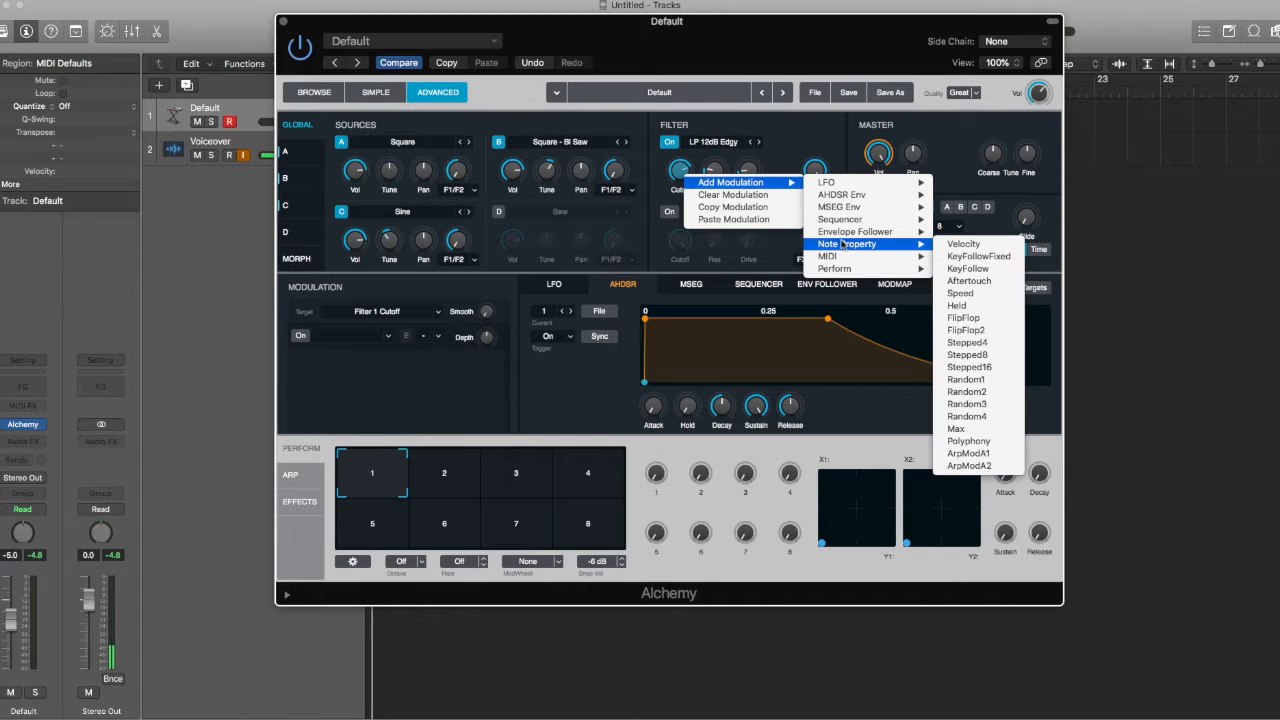
pyautogui.moveTo(838, 258)
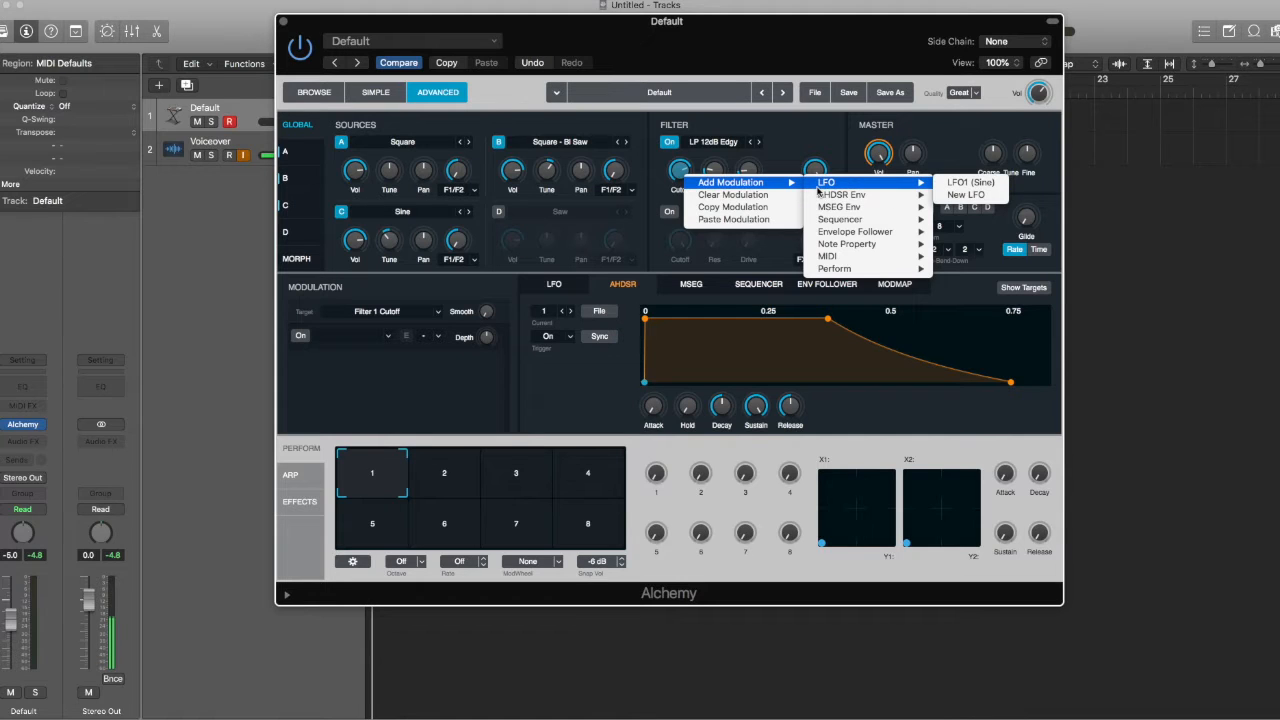
pyautogui.click(773, 149)
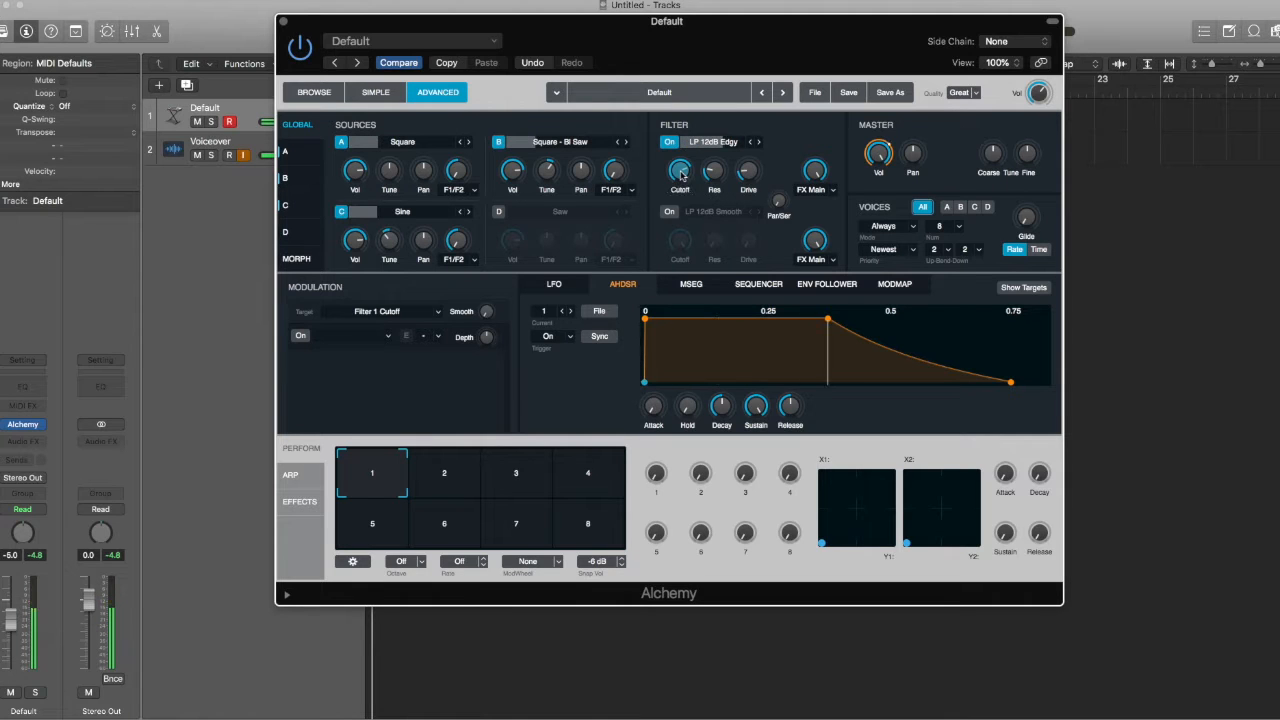
pyautogui.click(723, 143)
pyautogui.click(712, 134)
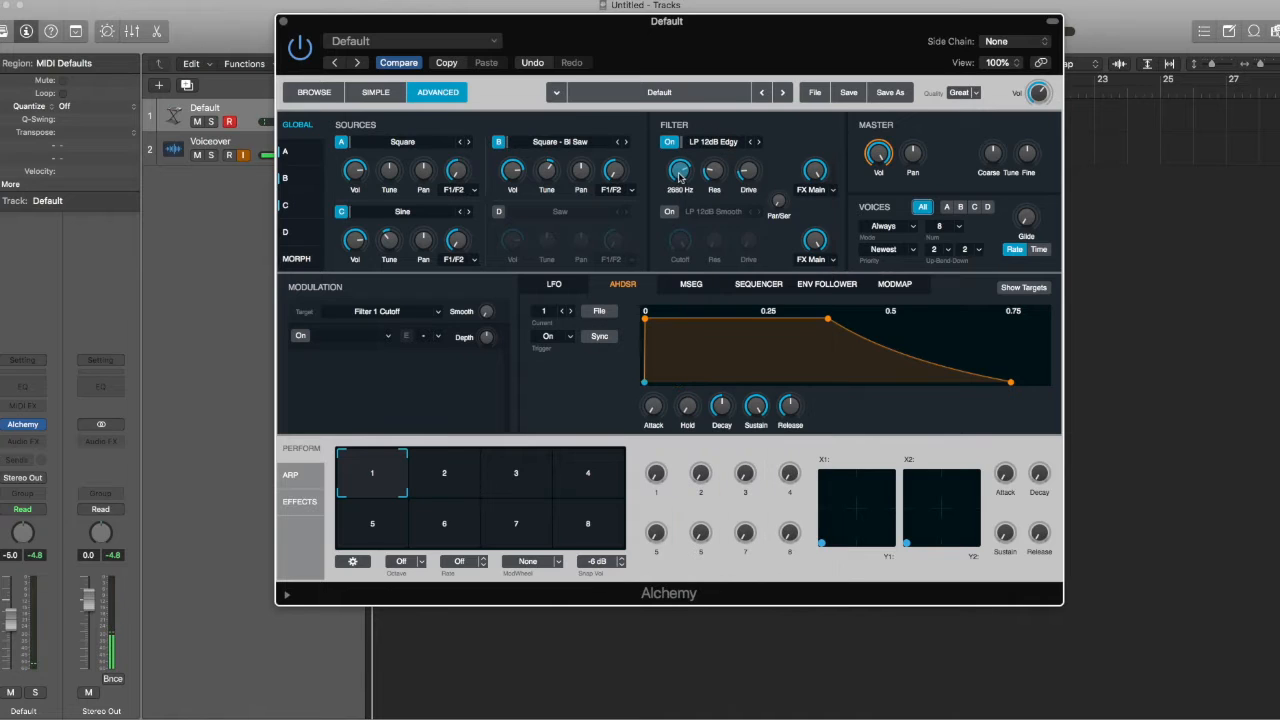
# Step: Reopen the cutoff's Add Modulation menu and bring up the LFO submenu
pyautogui.rightClick(680, 177)
pyautogui.moveTo(745, 185)
pyautogui.moveTo(828, 186)
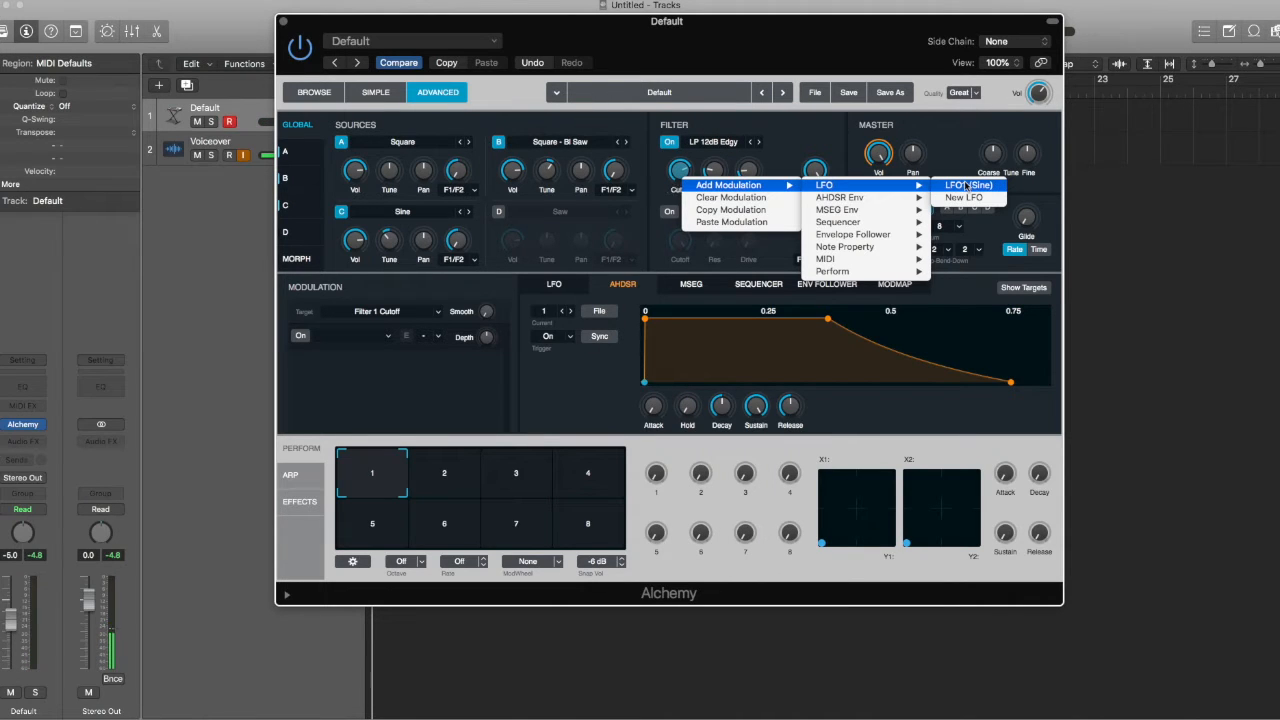
pyautogui.click(678, 170)
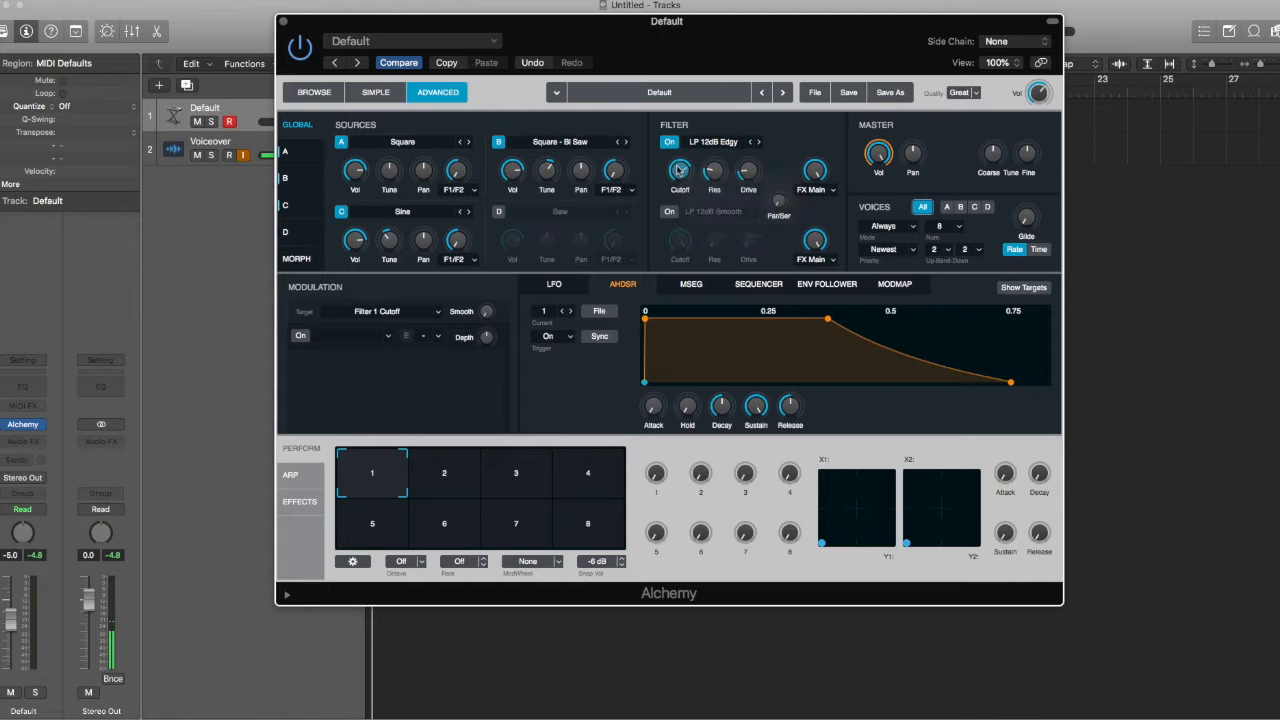
pyautogui.rightClick(689, 176)
pyautogui.moveTo(810, 185)
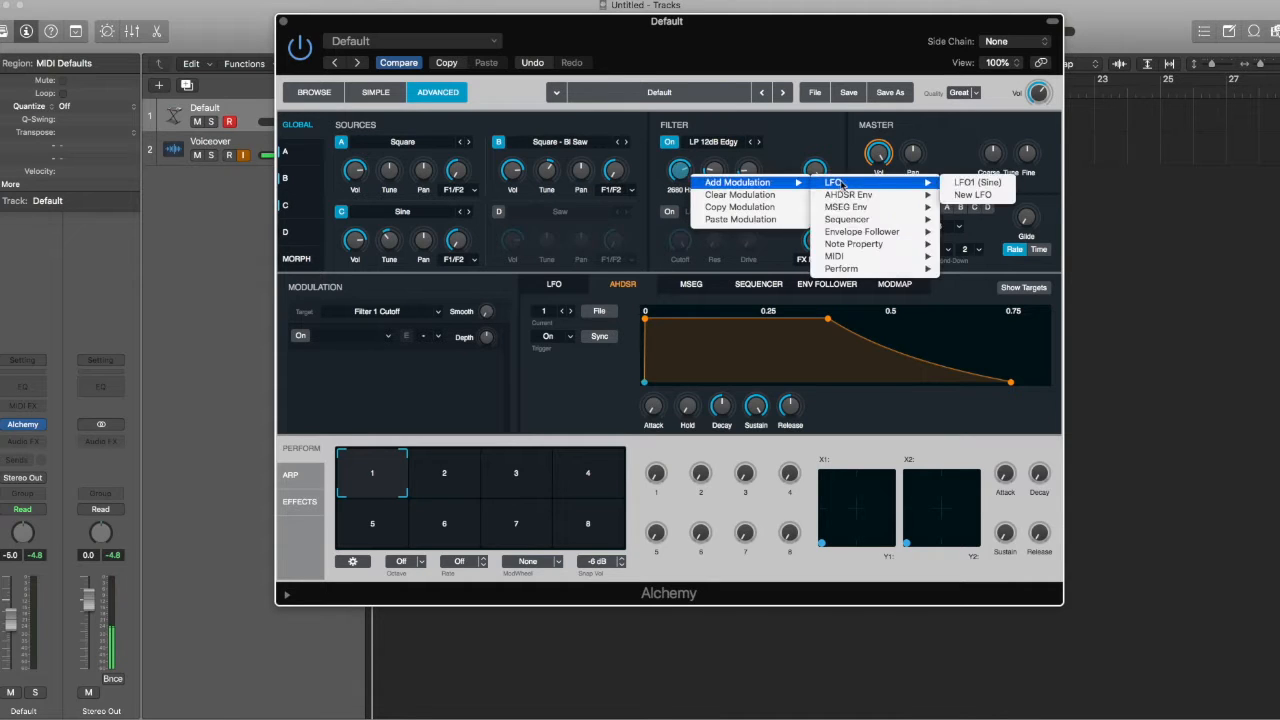
# Step: Assign LFO1 (Sine) to modulate the filter cutoff at 100% depth
pyautogui.click(972, 183)
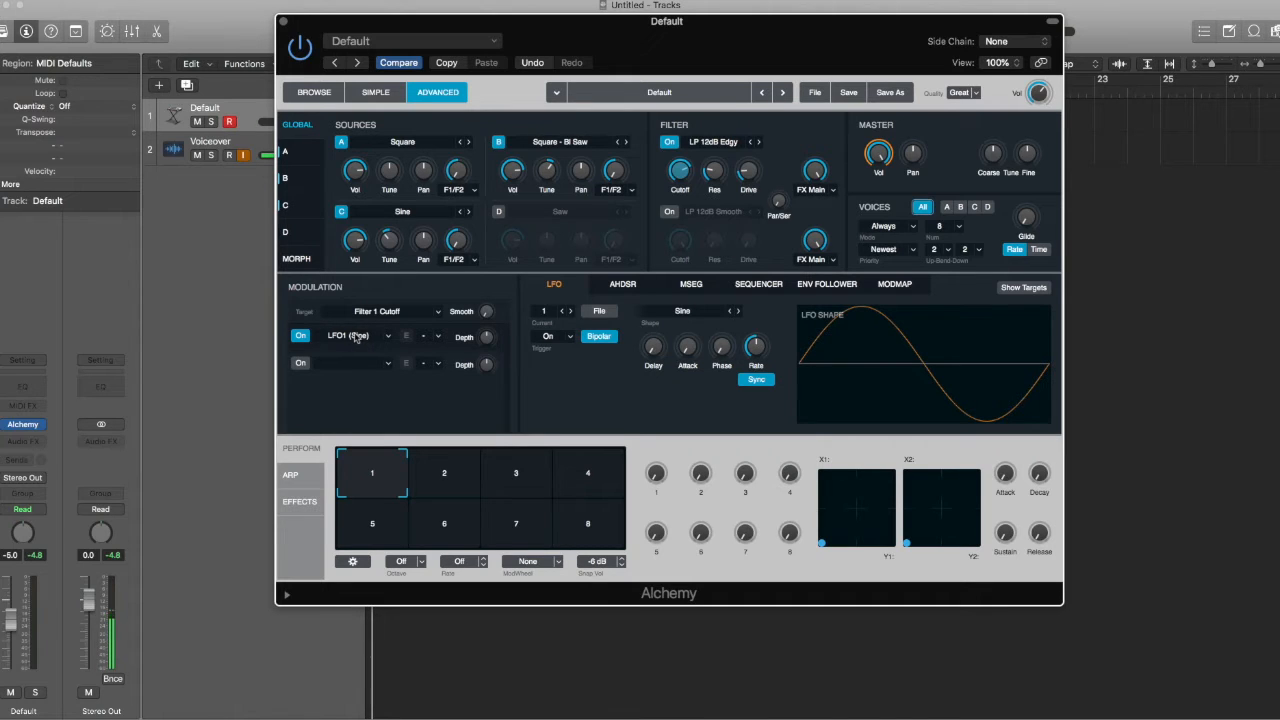
pyautogui.moveTo(488, 346)
pyautogui.moveTo(482, 318)
pyautogui.moveTo(484, 336); pyautogui.dragTo(488, 400)
# Step: Readjust the LFO1 depth amount and sync the LFO rate to 1/8
pyautogui.moveTo(488, 343)
pyautogui.moveTo(488, 343); pyautogui.dragTo(478, 190)
pyautogui.moveTo(752, 355)
pyautogui.mouseDown()
pyautogui.moveTo(745, 370)
pyautogui.moveTo(759, 323)
pyautogui.moveTo(756, 346)
pyautogui.mouseUp()
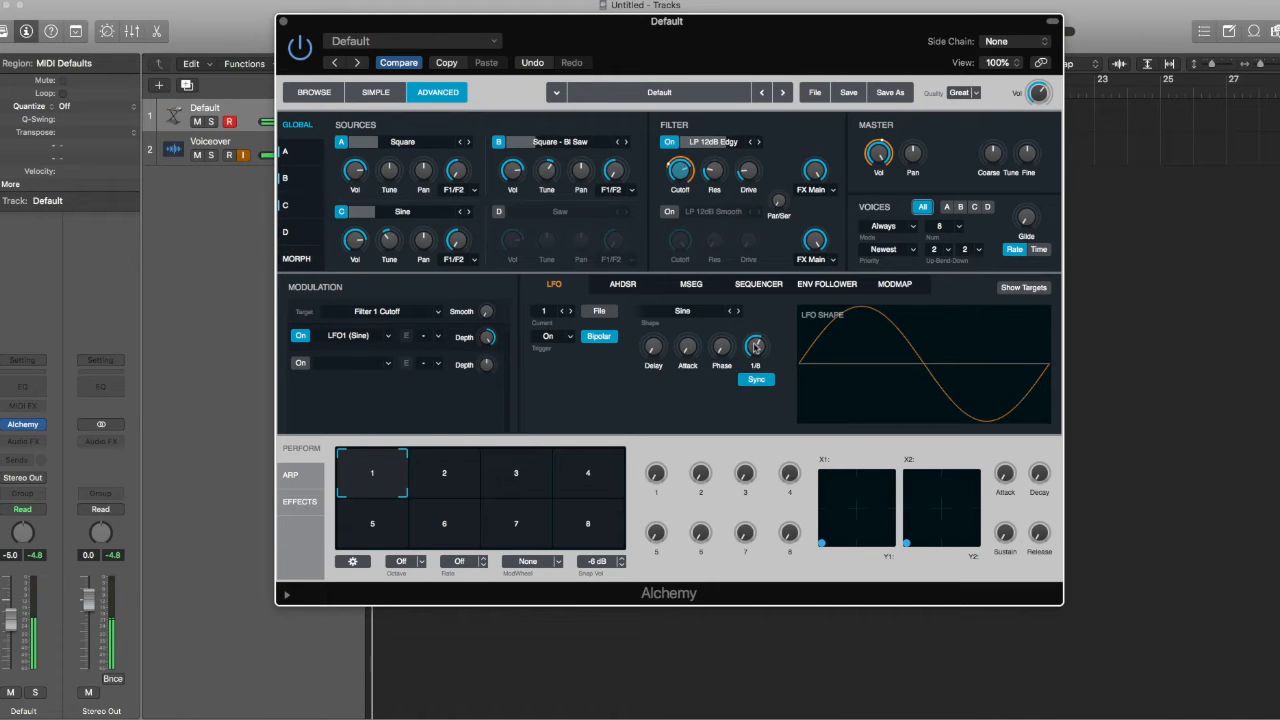
# Step: Try Square, Triangle, Disrupted Cycle and Noisy Pattern LFO shapes, return to Sine, set phase 72.8%
pyautogui.click(739, 312)
pyautogui.click(739, 312)
pyautogui.click(739, 312)
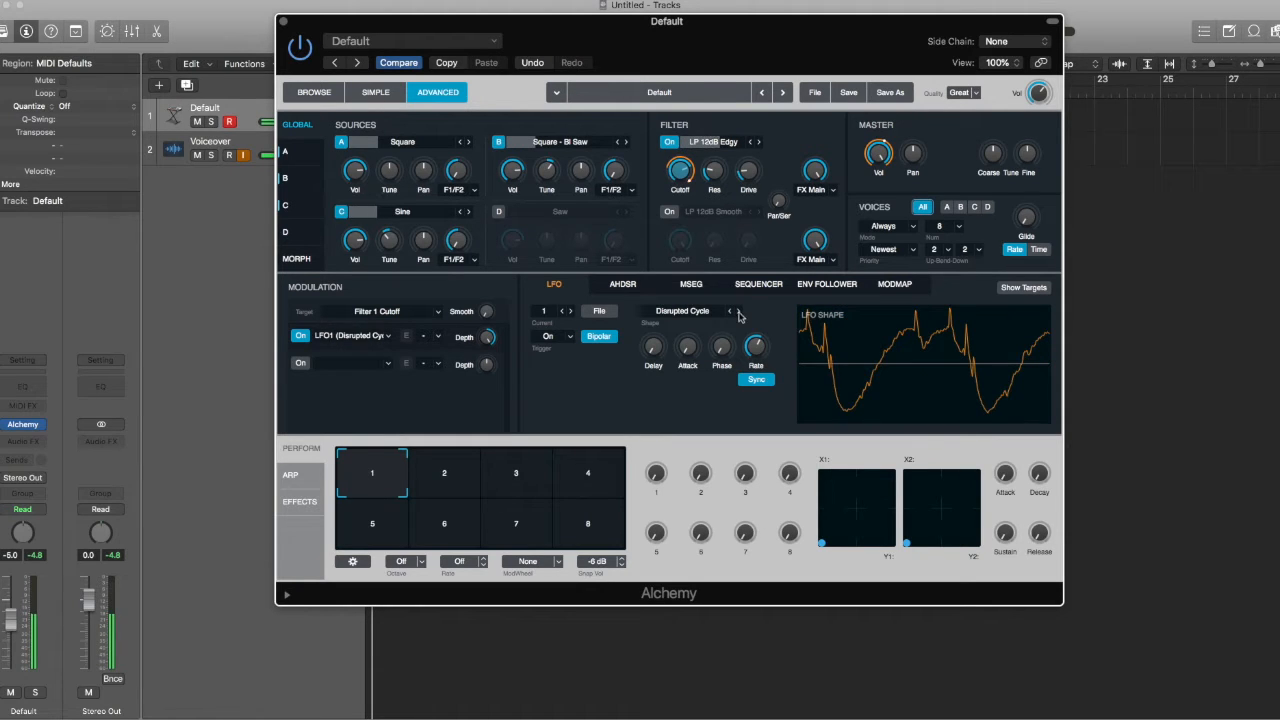
pyautogui.click(740, 312)
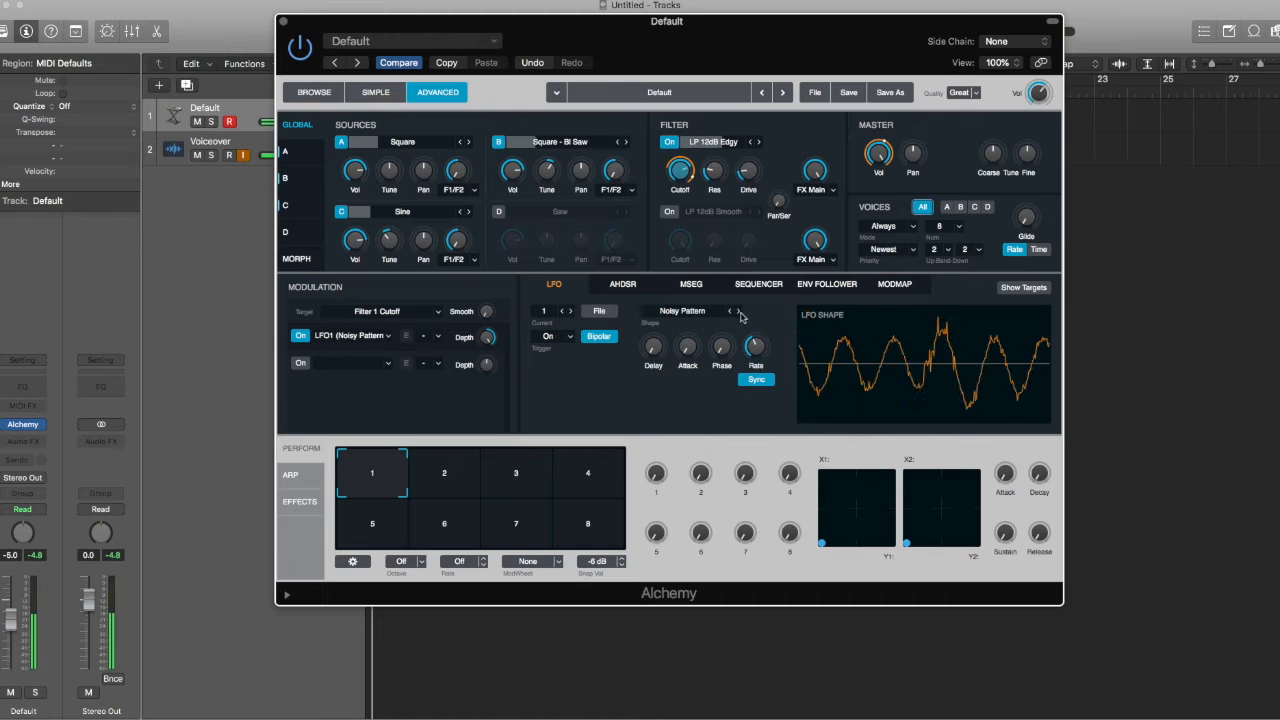
pyautogui.click(730, 311)
pyautogui.click(730, 311)
pyautogui.click(730, 311)
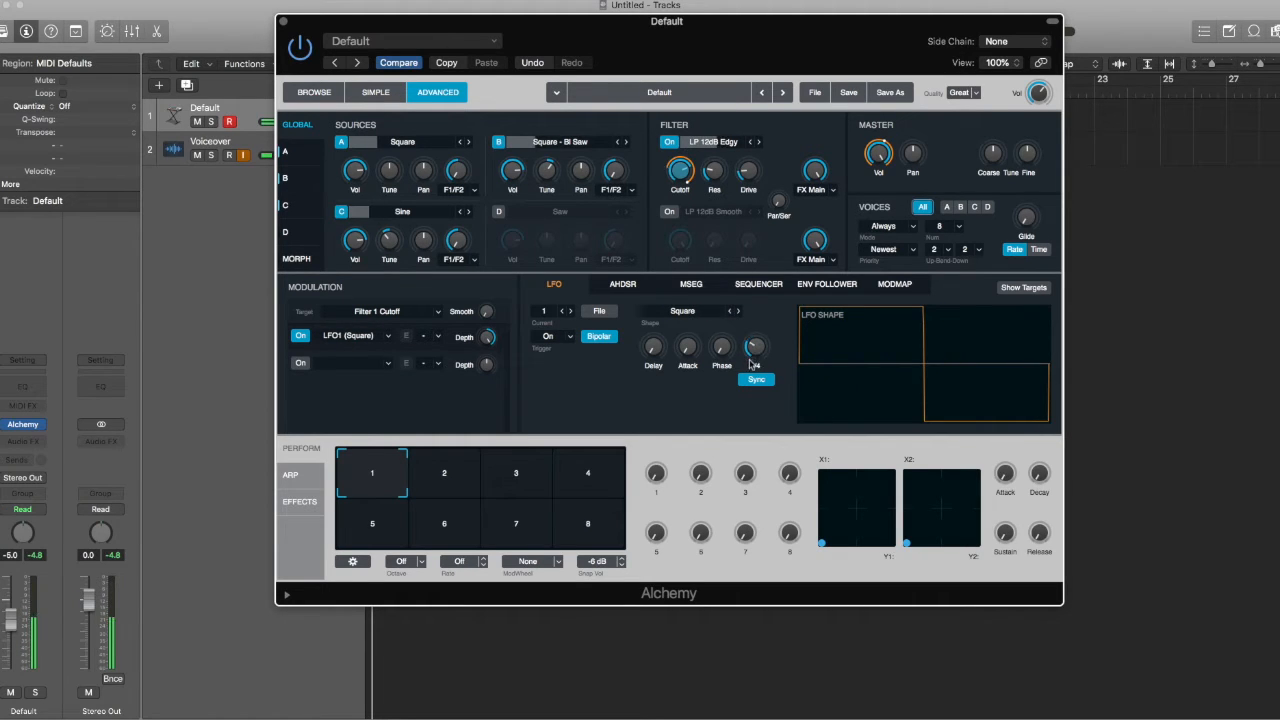
pyautogui.click(729, 311)
pyautogui.moveTo(730, 349); pyautogui.dragTo(725, 276)
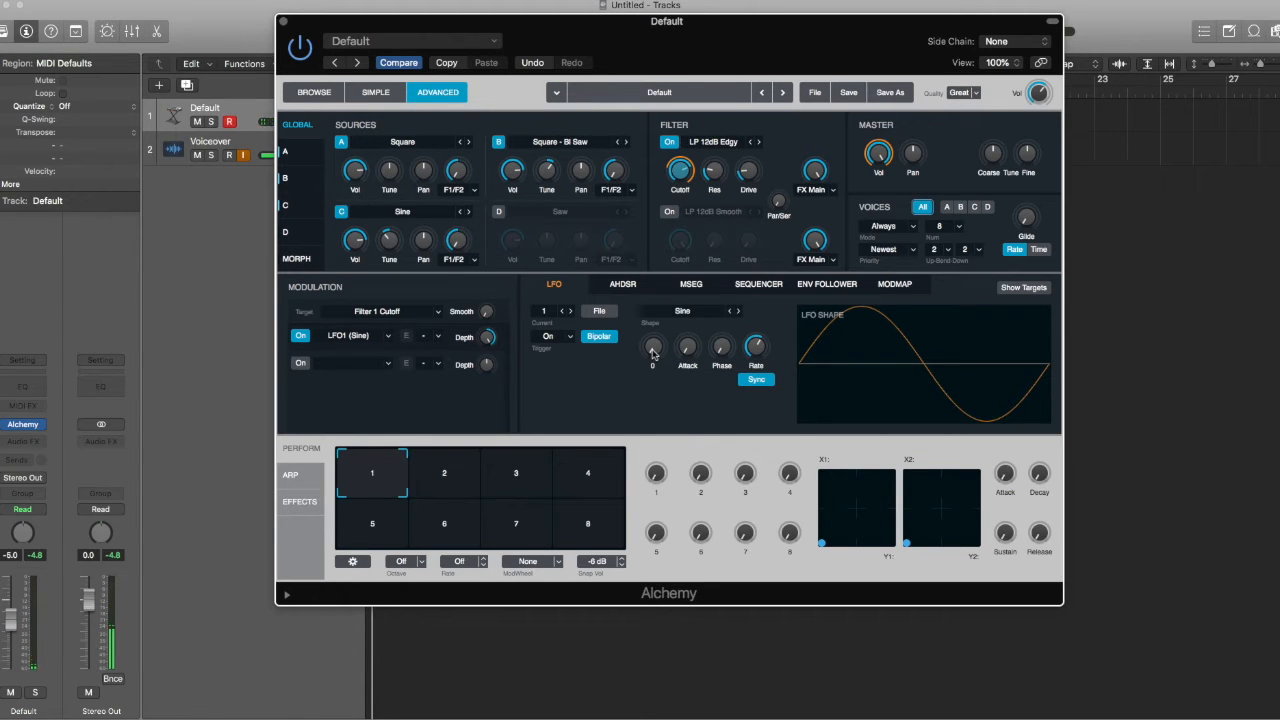
# Step: Return the LFO delay to 0 after trying 1/2 and 1/8, and set a 1/64 attack
pyautogui.moveTo(652, 352); pyautogui.dragTo(657, 279)
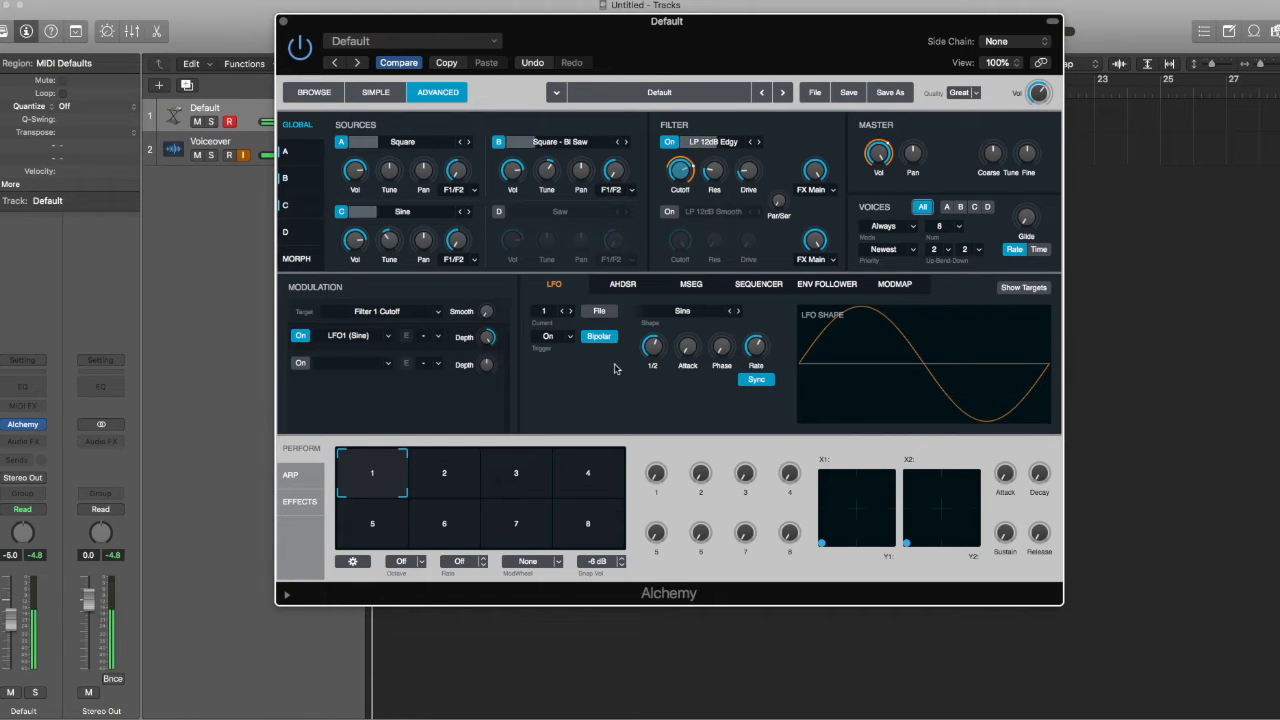
pyautogui.moveTo(658, 349); pyautogui.dragTo(661, 365)
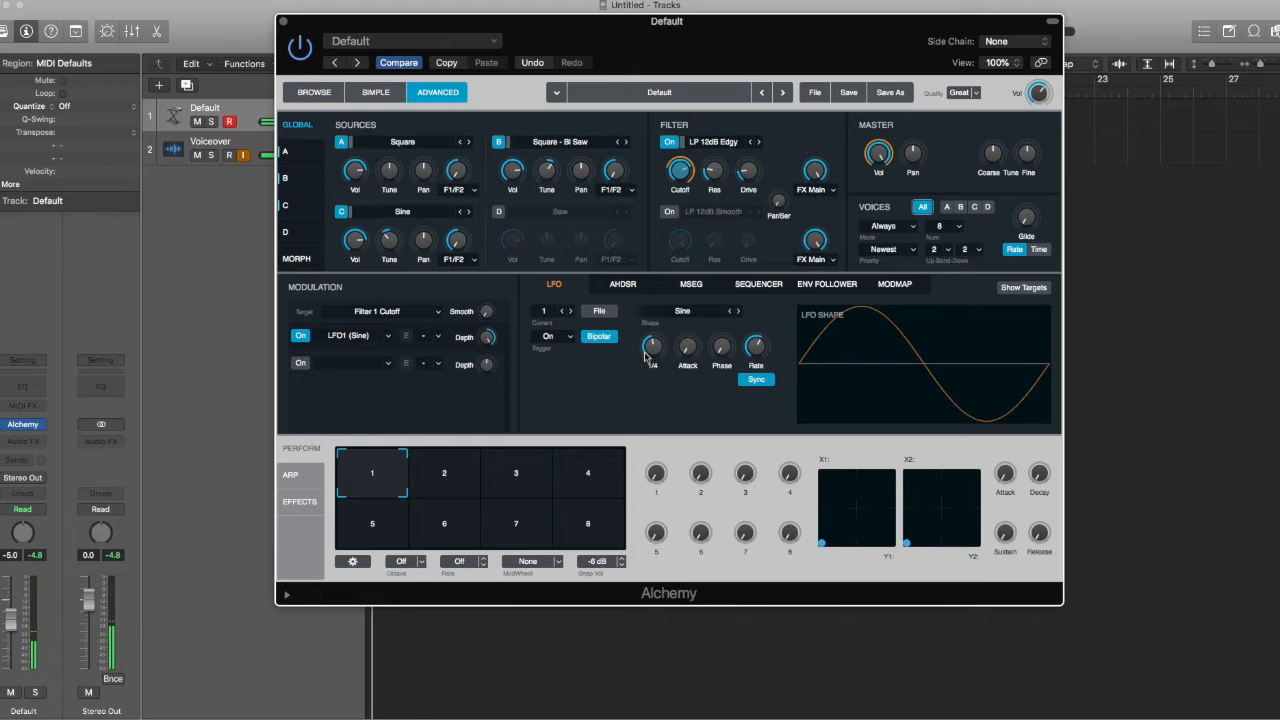
pyautogui.moveTo(651, 343); pyautogui.dragTo(635, 420)
pyautogui.moveTo(693, 357); pyautogui.dragTo(689, 253)
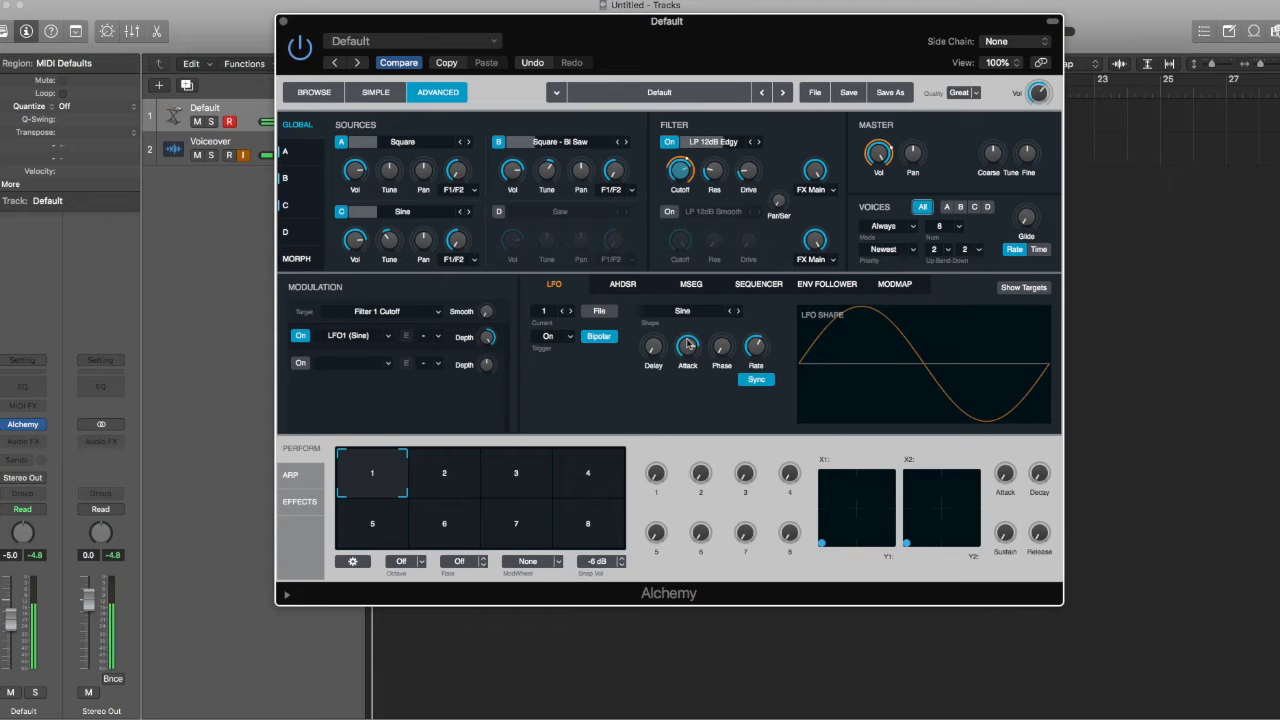
pyautogui.moveTo(687, 343); pyautogui.dragTo(683, 346)
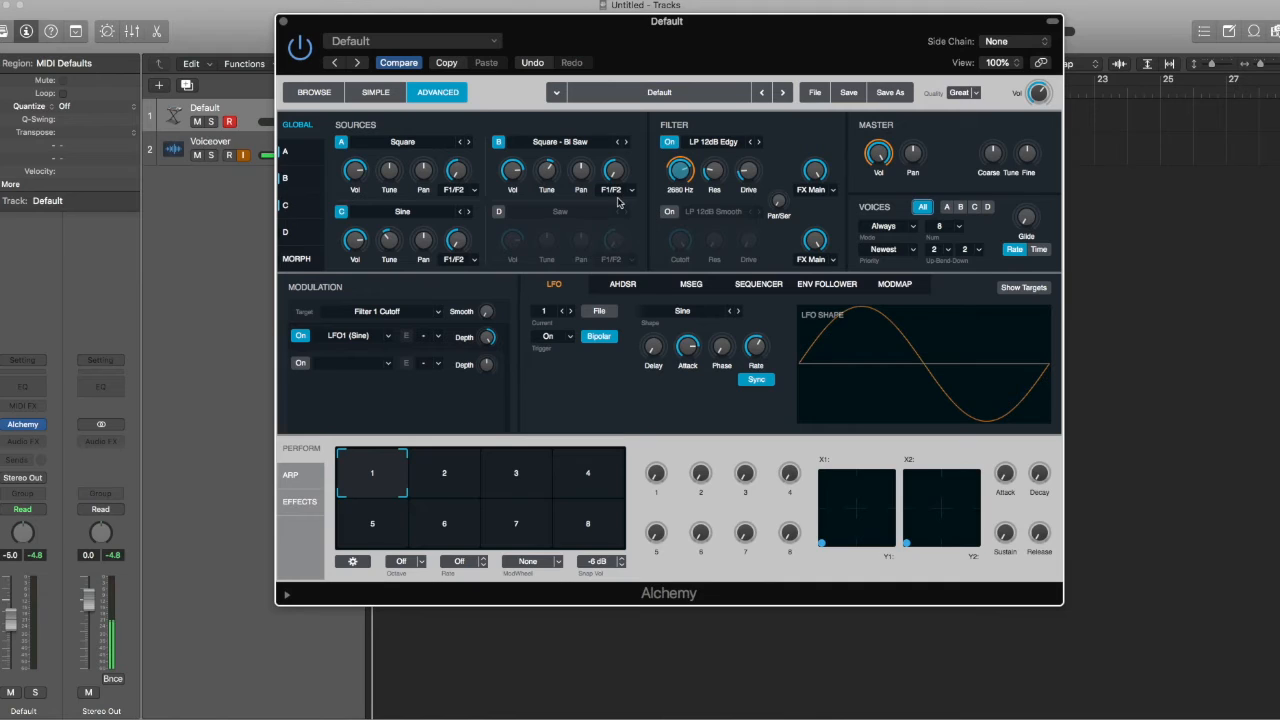
# Step: Clear the LFO modulation from the cutoff and reveal the AHDSR Env modulation choices
pyautogui.rightClick(688, 172)
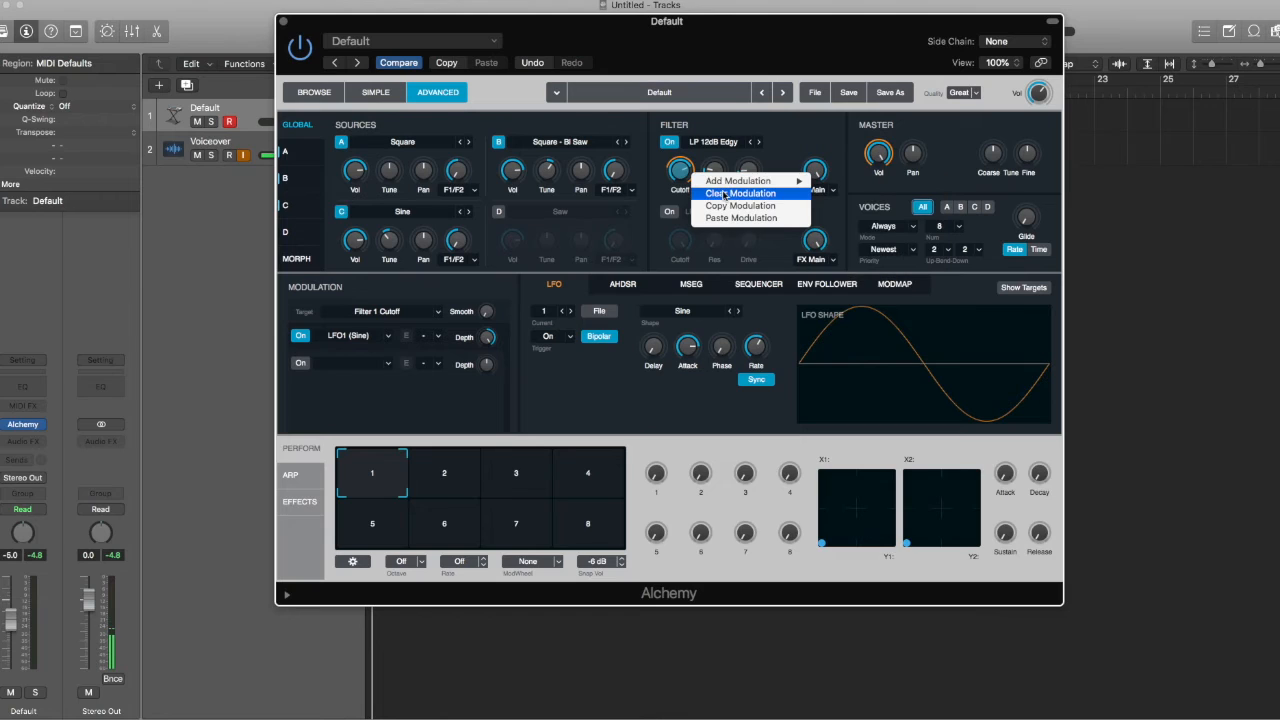
pyautogui.click(724, 194)
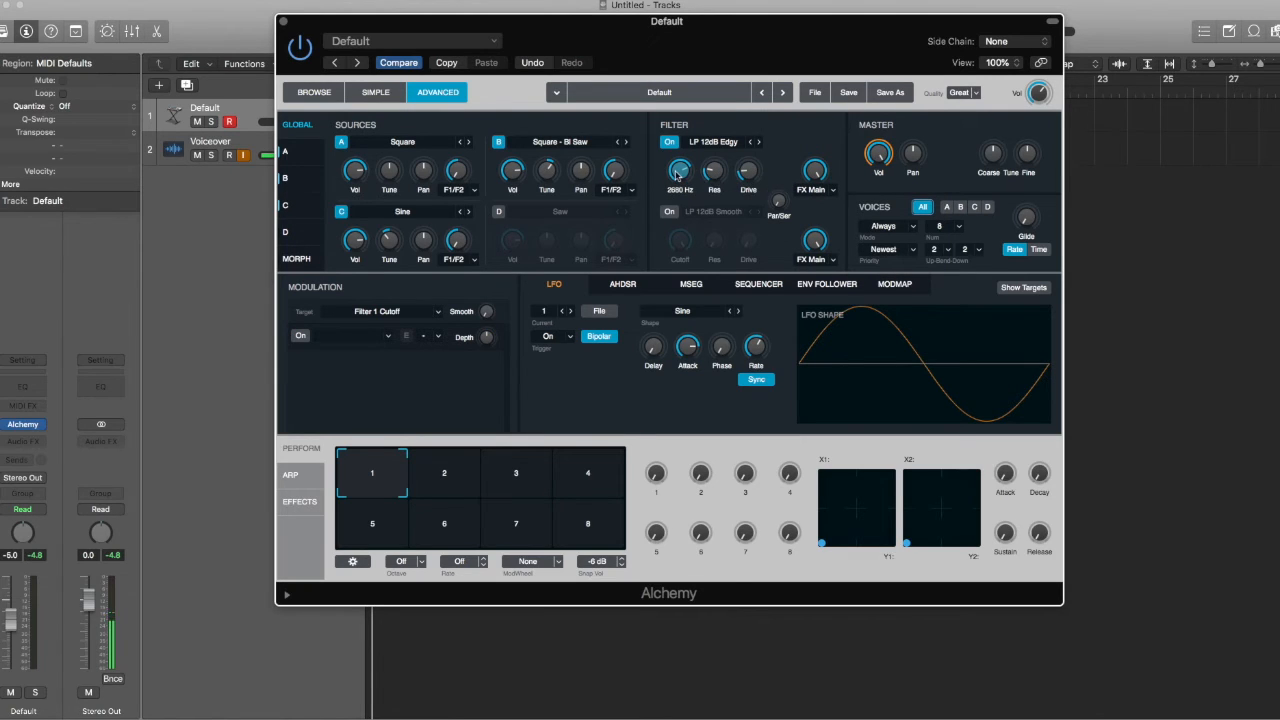
pyautogui.rightClick(677, 174)
pyautogui.moveTo(705, 184)
pyautogui.moveTo(862, 185)
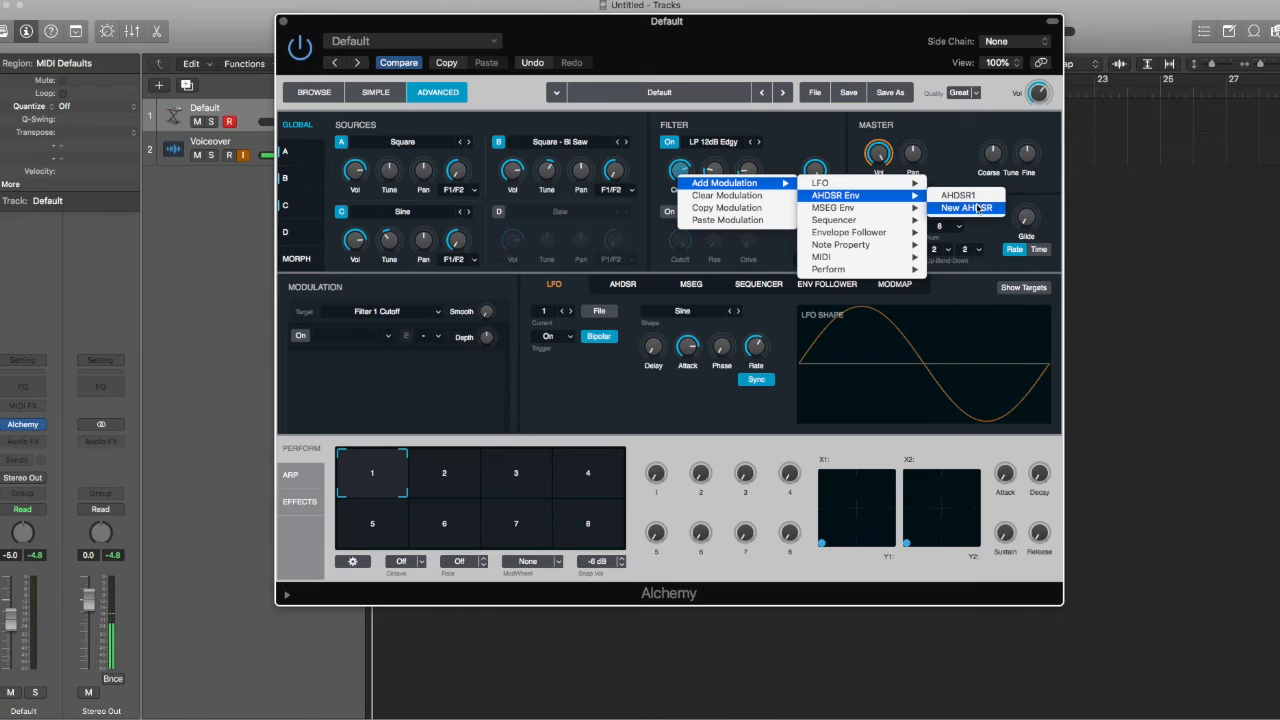
# Step: Add a new AHDSR2 envelope as the Filter 1 cutoff modulator
pyautogui.click(983, 212)
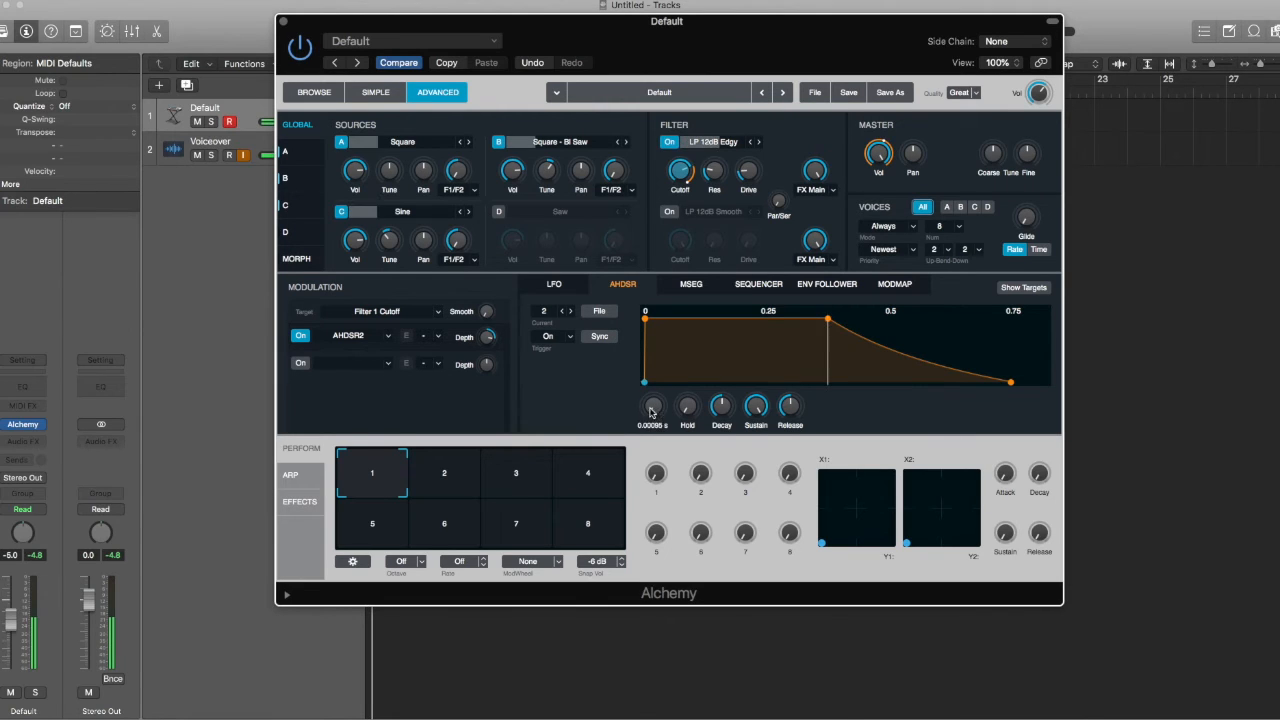
# Step: Lengthen the AHDSR2 envelope attack to several seconds
pyautogui.moveTo(651, 412); pyautogui.dragTo(651, 322)
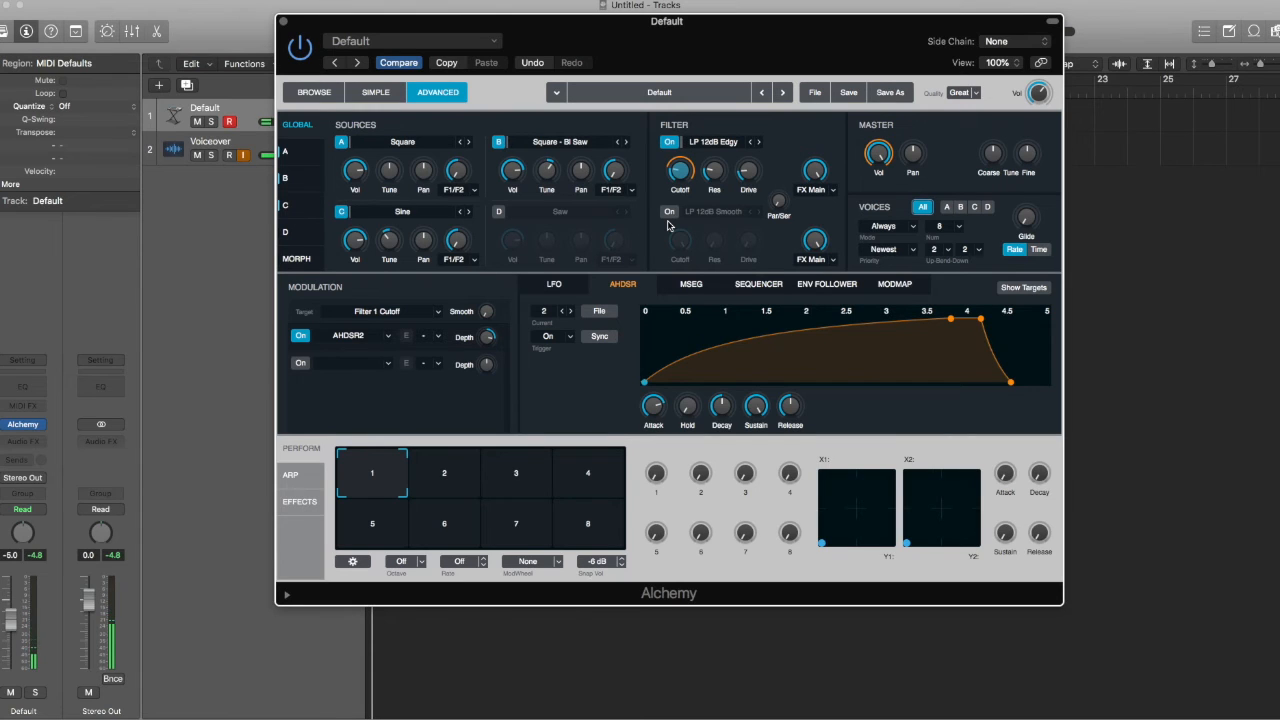
# Step: Modulate the Filter 1 resonance with the existing LFO1 (Sine)
pyautogui.rightClick(721, 173)
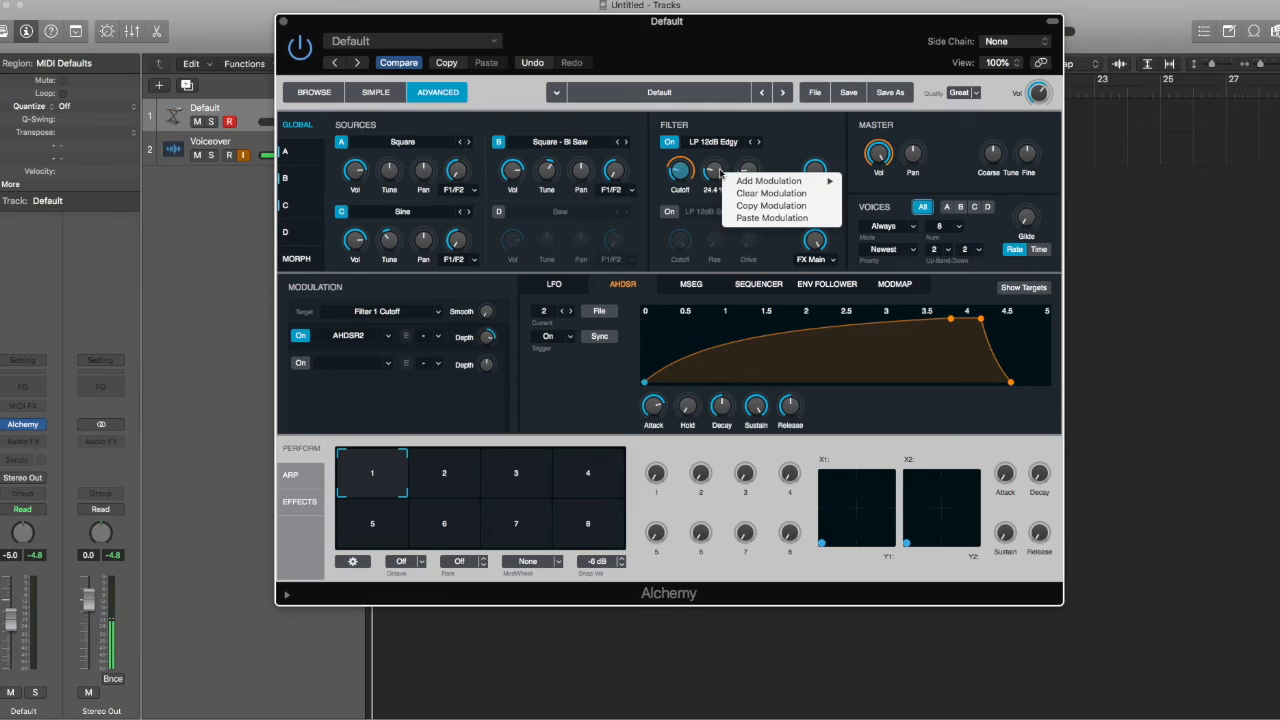
pyautogui.moveTo(748, 182)
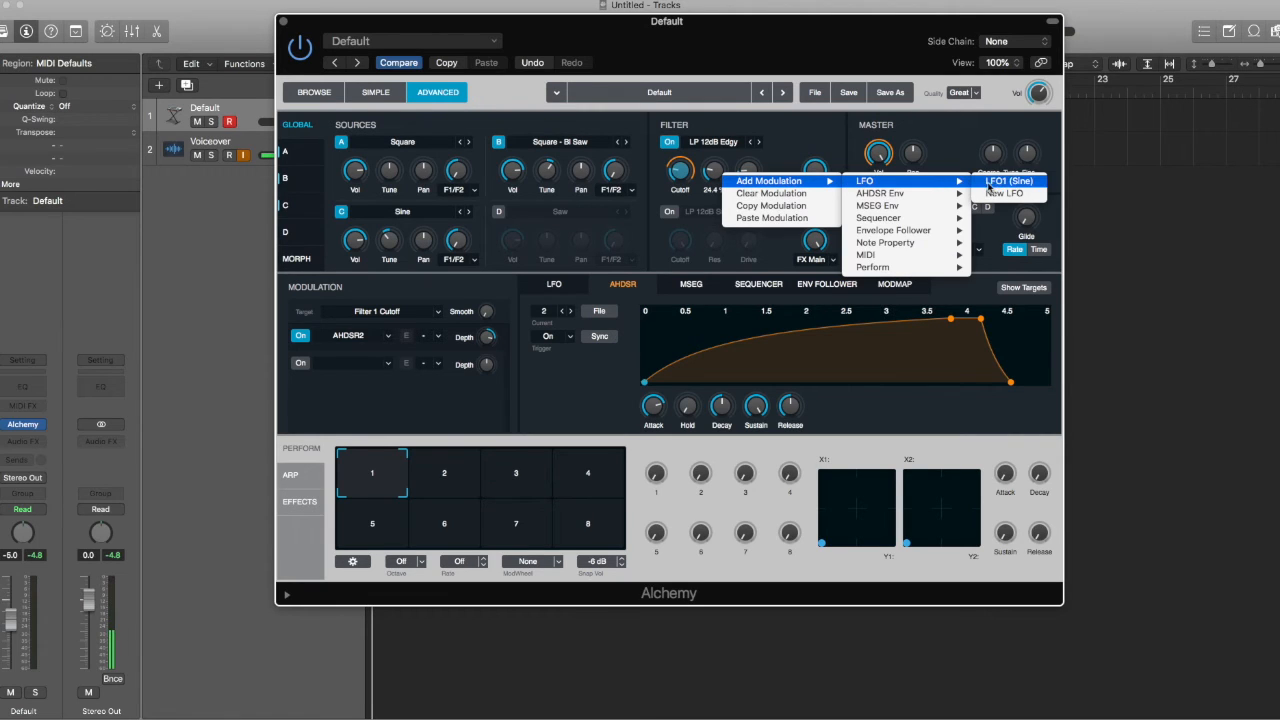
pyautogui.click(994, 184)
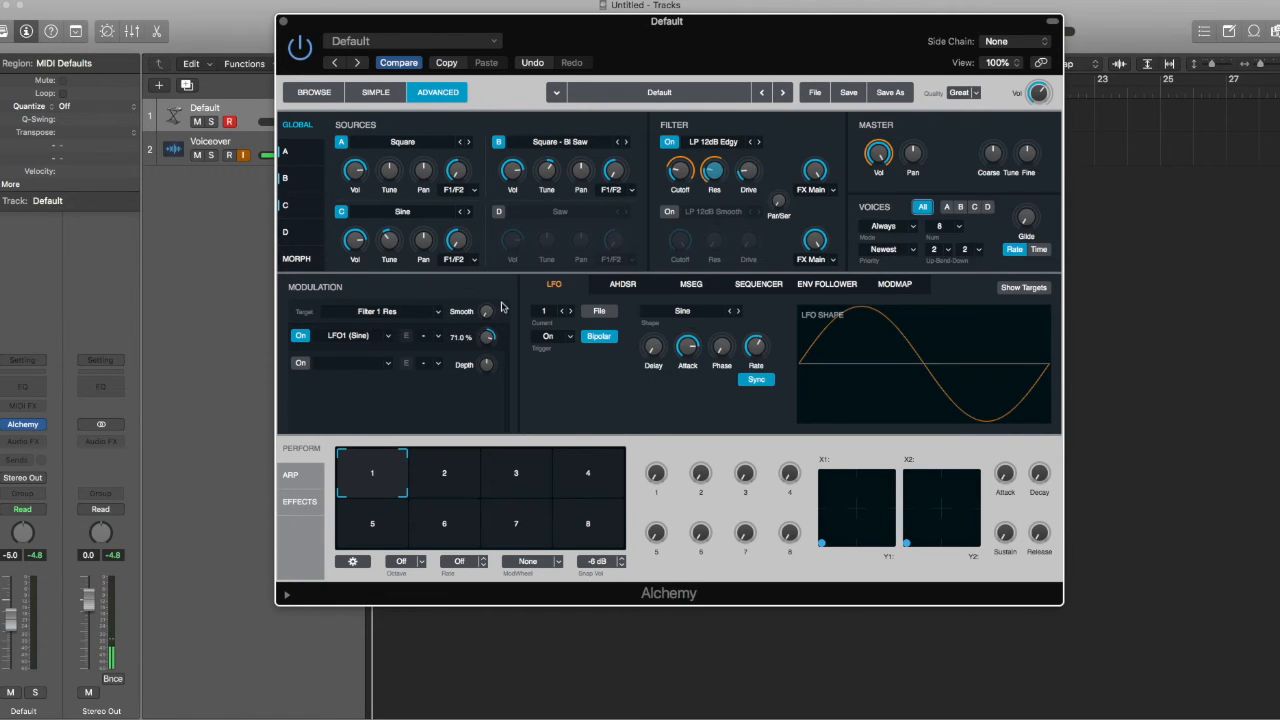
# Step: Lower the cutoff's AHDSR2 depth to 45.3% and shorten its attack to about 3 seconds
pyautogui.click(683, 180)
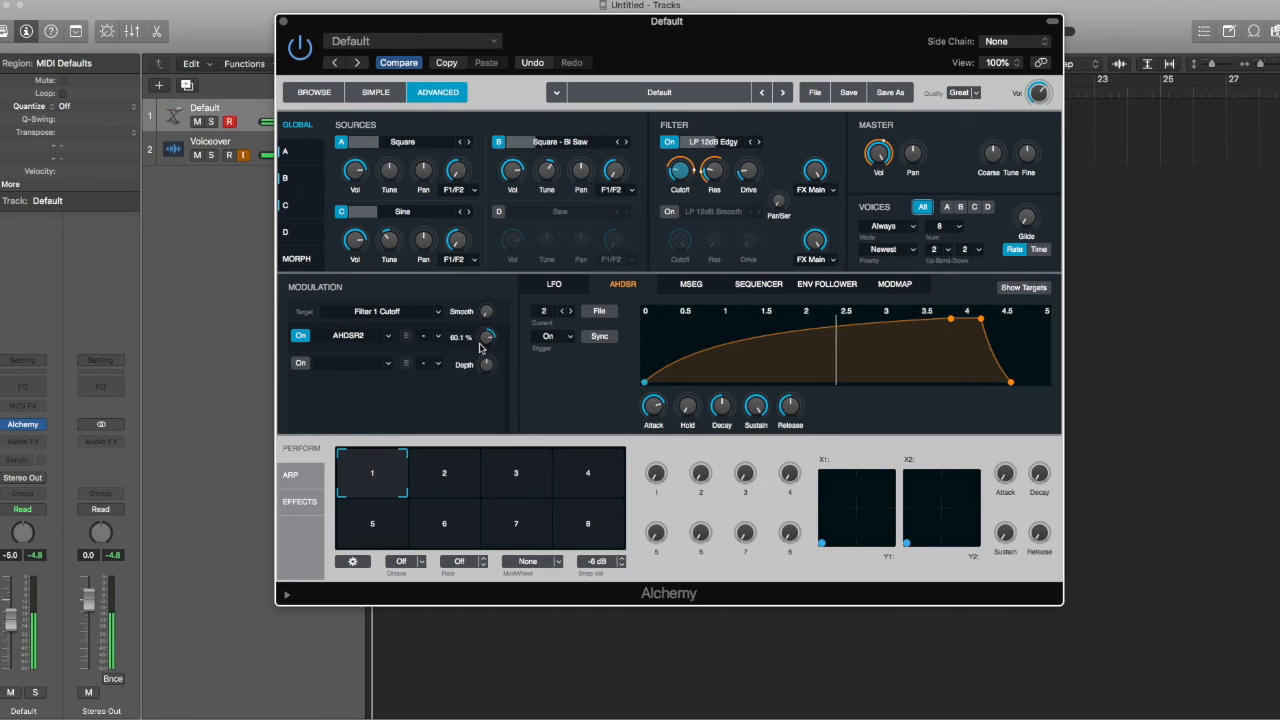
pyautogui.moveTo(478, 339); pyautogui.dragTo(486, 364)
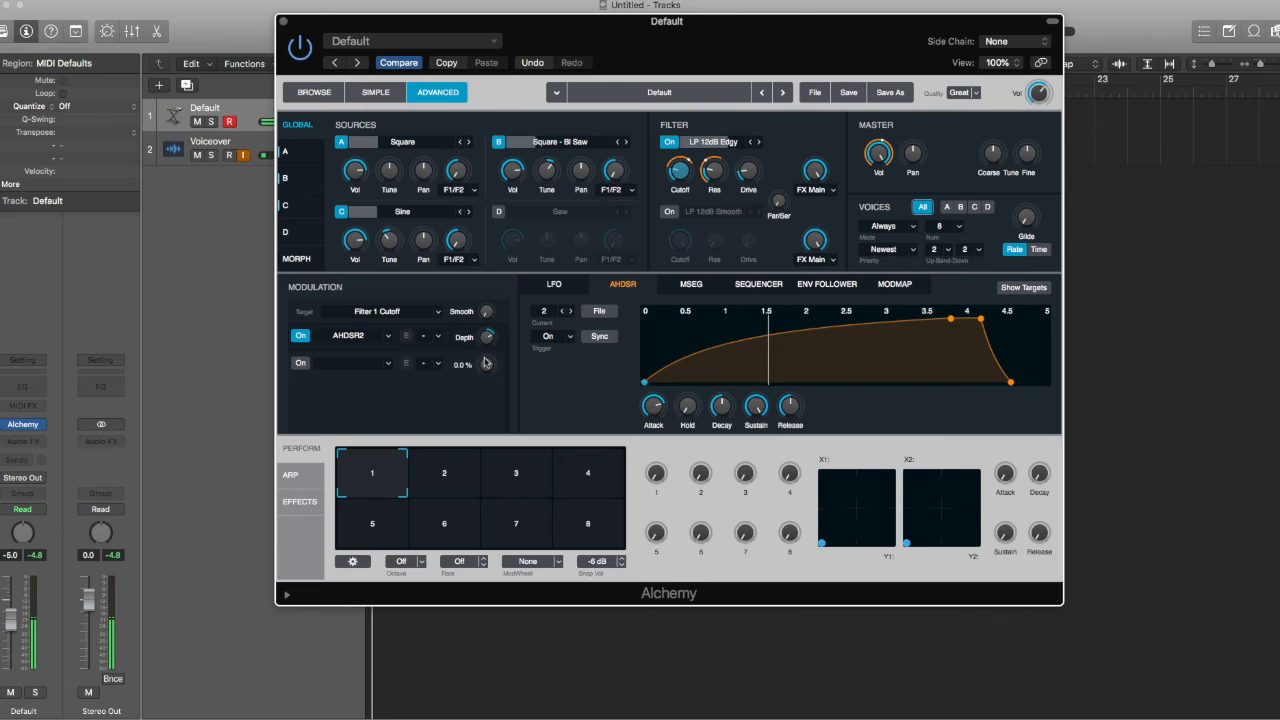
pyautogui.moveTo(653, 406); pyautogui.dragTo(648, 418)
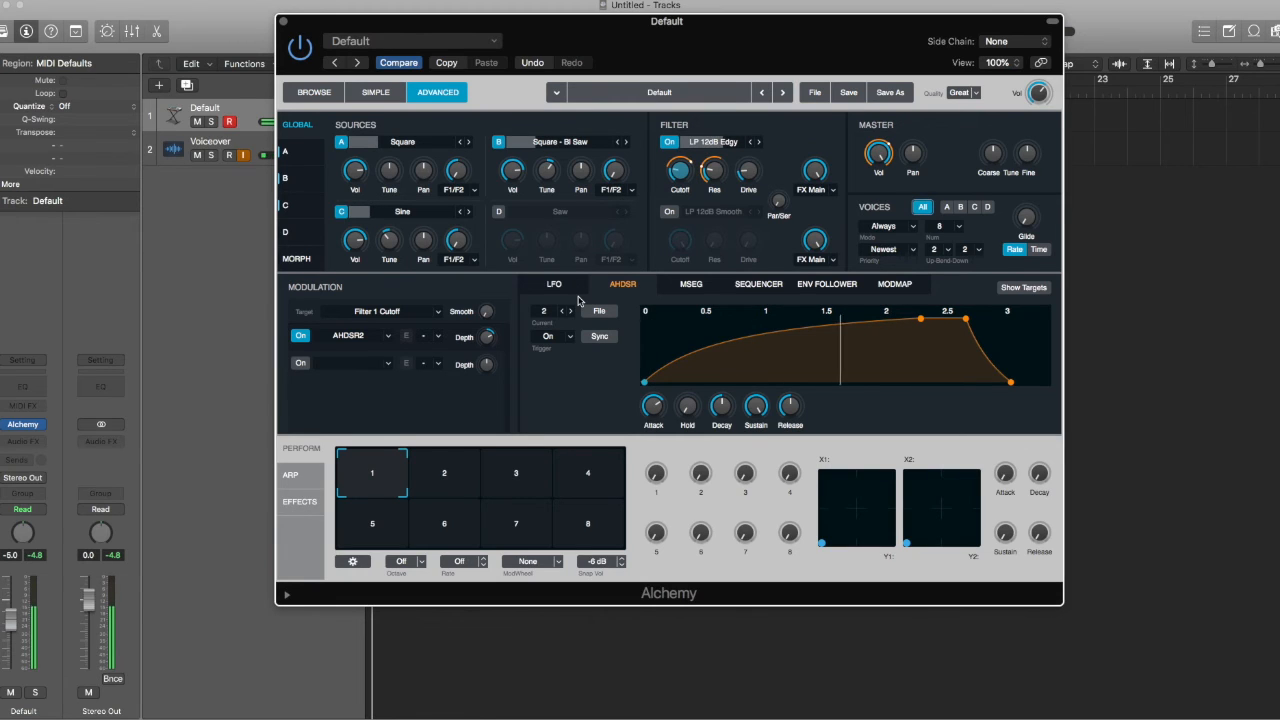
pyautogui.moveTo(690, 181)
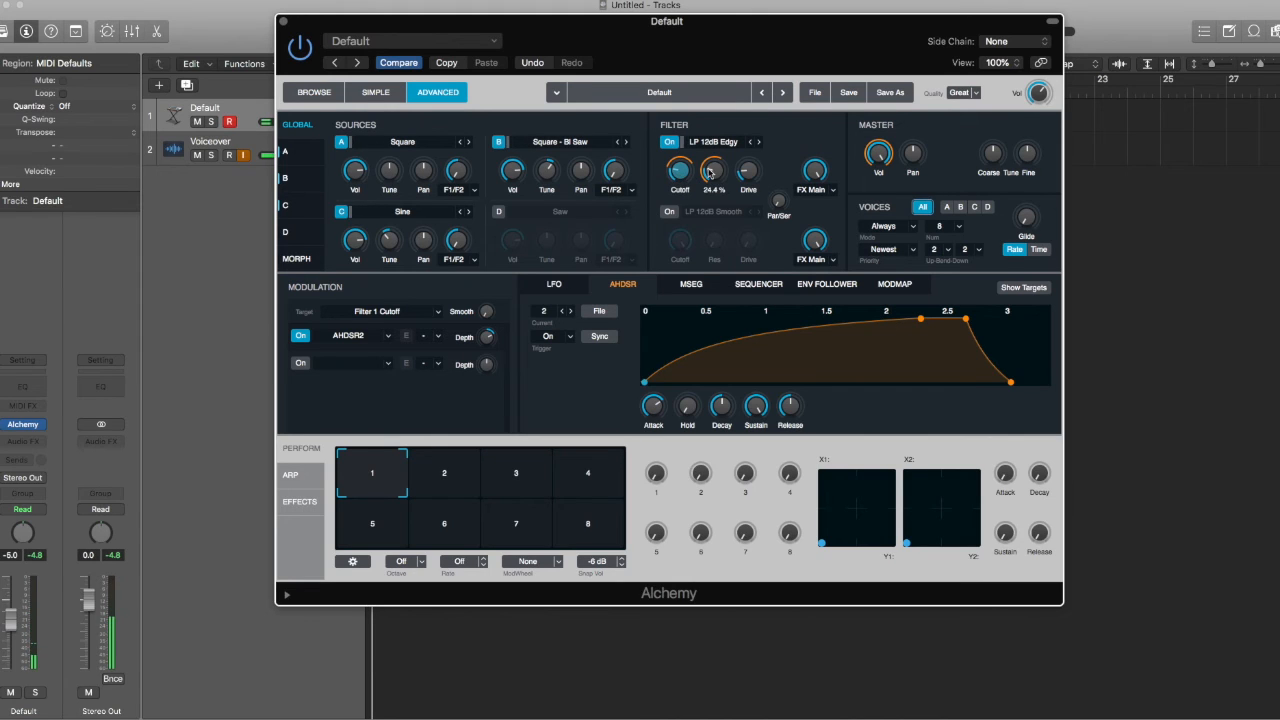
# Step: Toggle between the Cutoff and Res modulation views, ending on the resonance's LFO1 settings
pyautogui.click(709, 173)
pyautogui.click(684, 174)
pyautogui.click(711, 174)
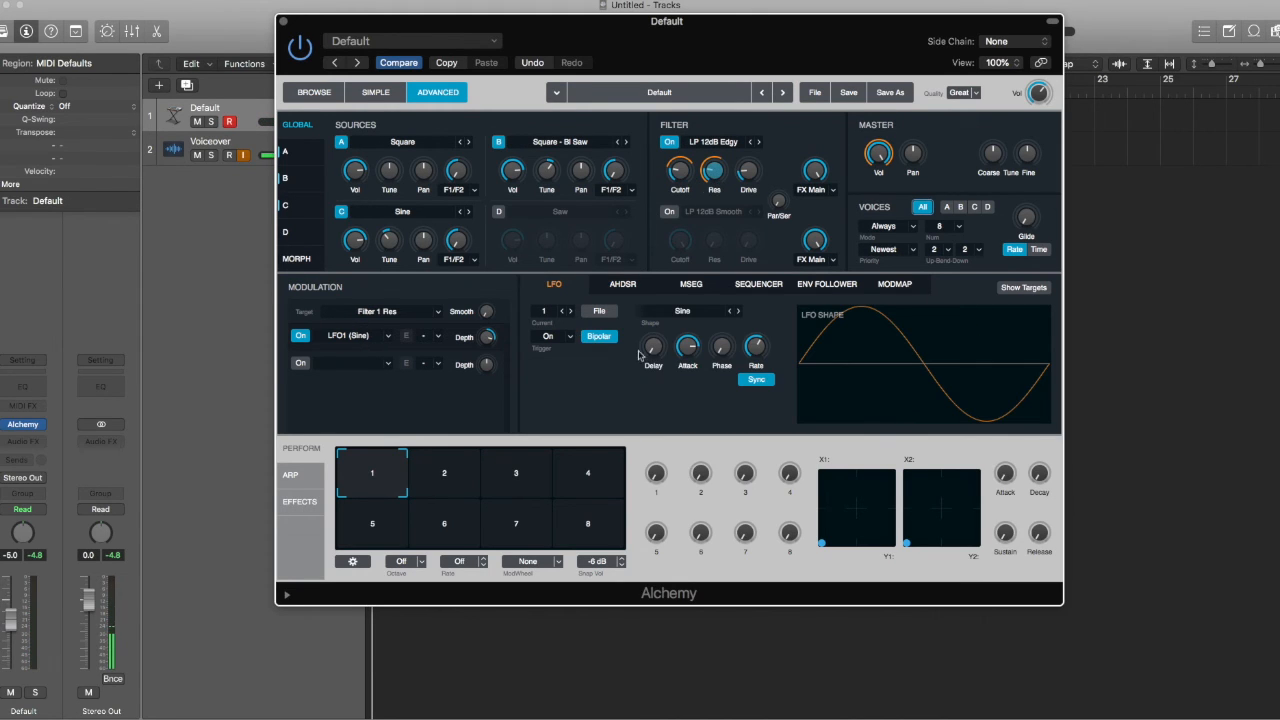
pyautogui.click(680, 173)
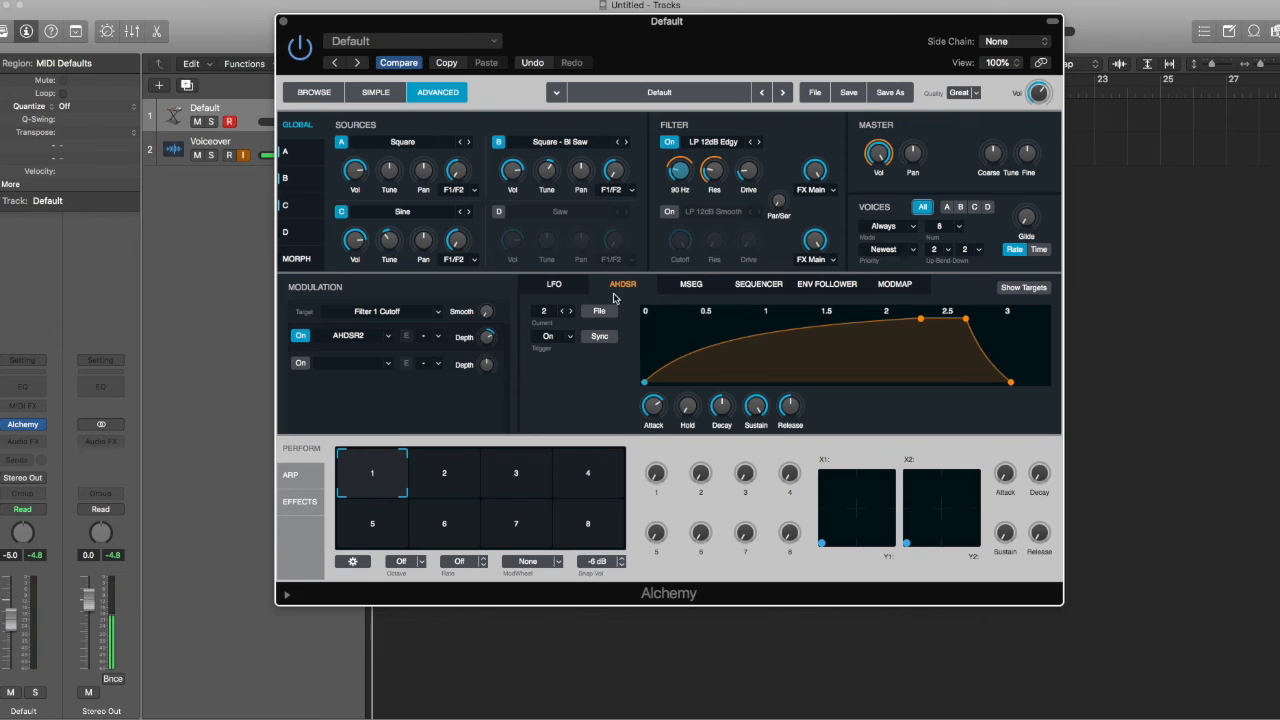
pyautogui.click(715, 175)
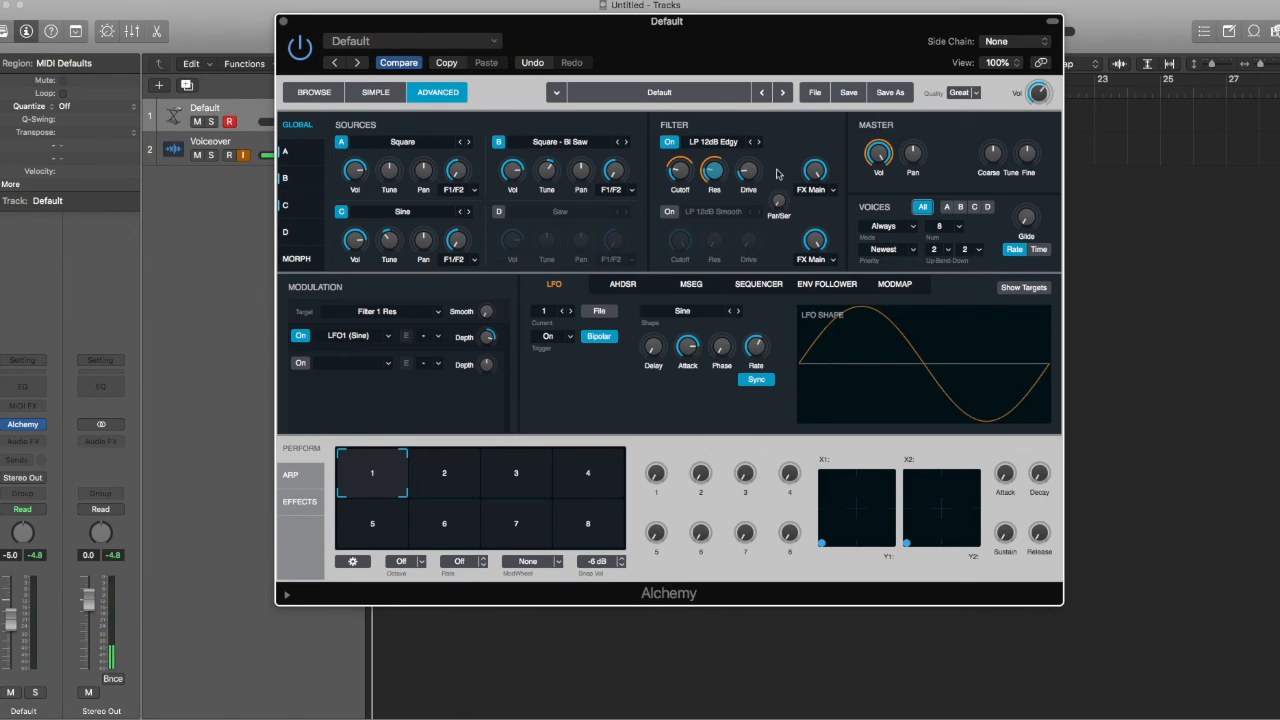
# Step: Add a new LFO, LFO2, as a modulator of the master fine tune
pyautogui.rightClick(1029, 158)
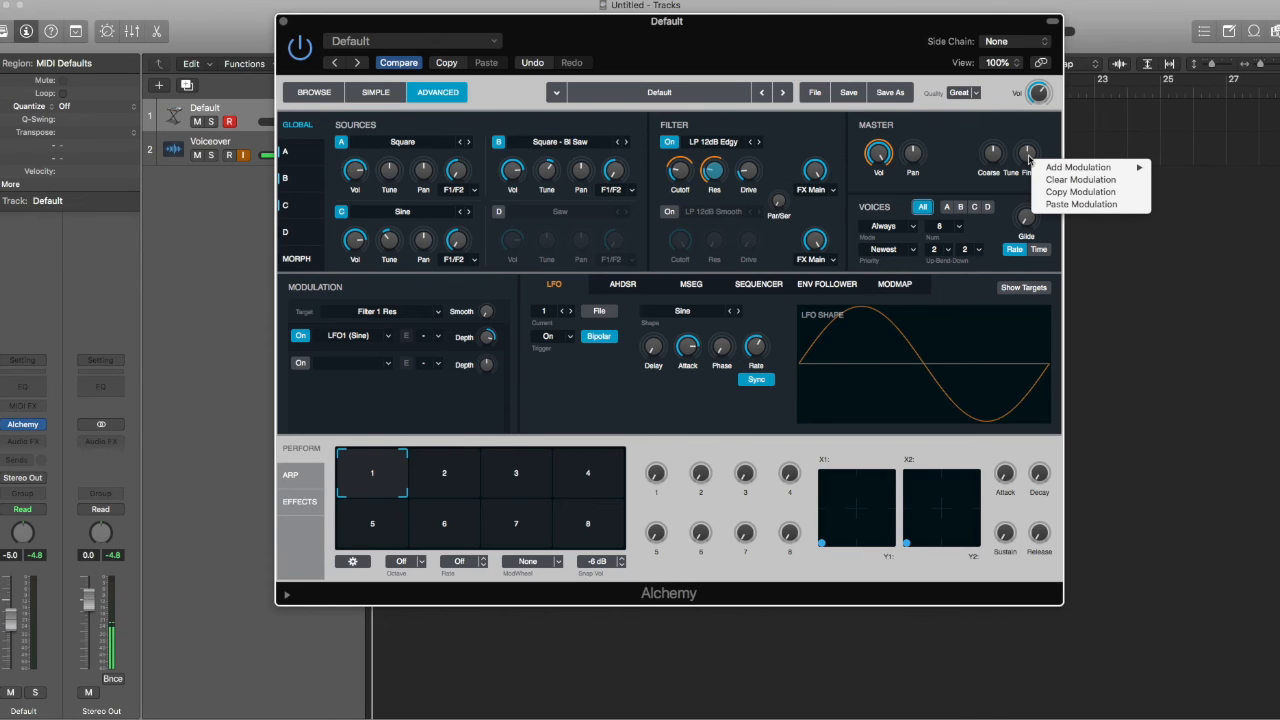
pyautogui.moveTo(1051, 172)
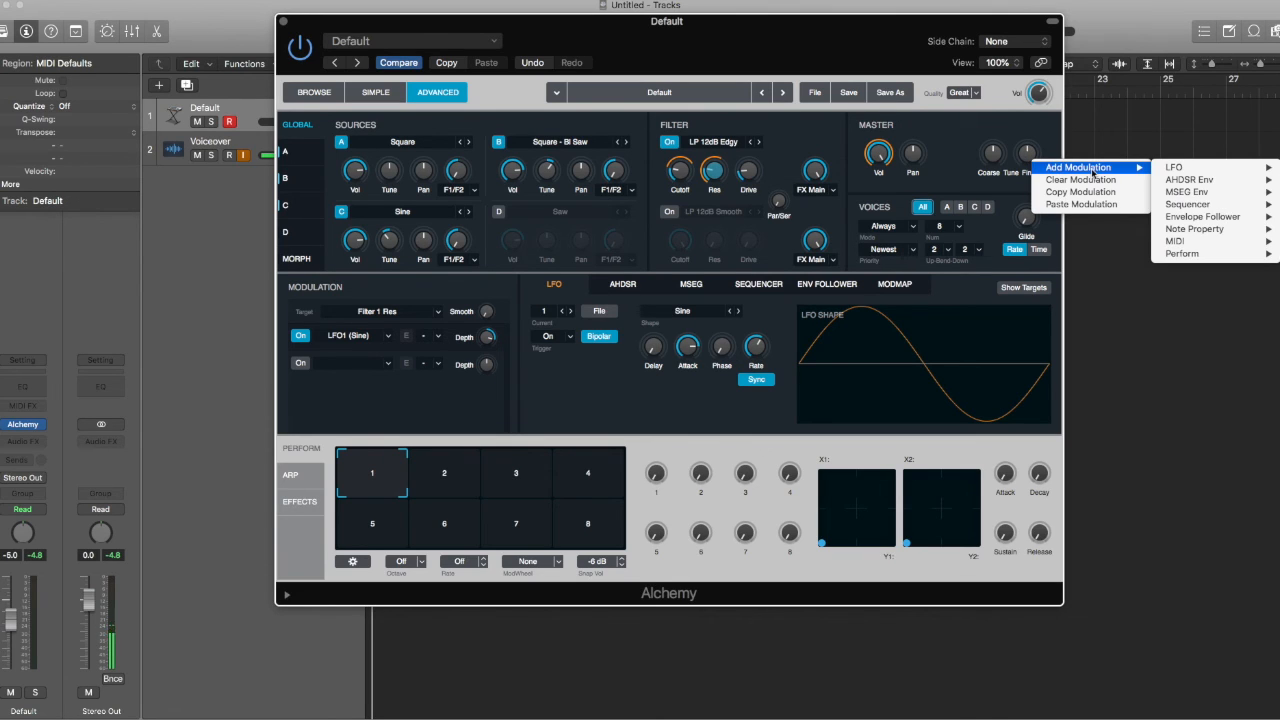
pyautogui.moveTo(1173, 167)
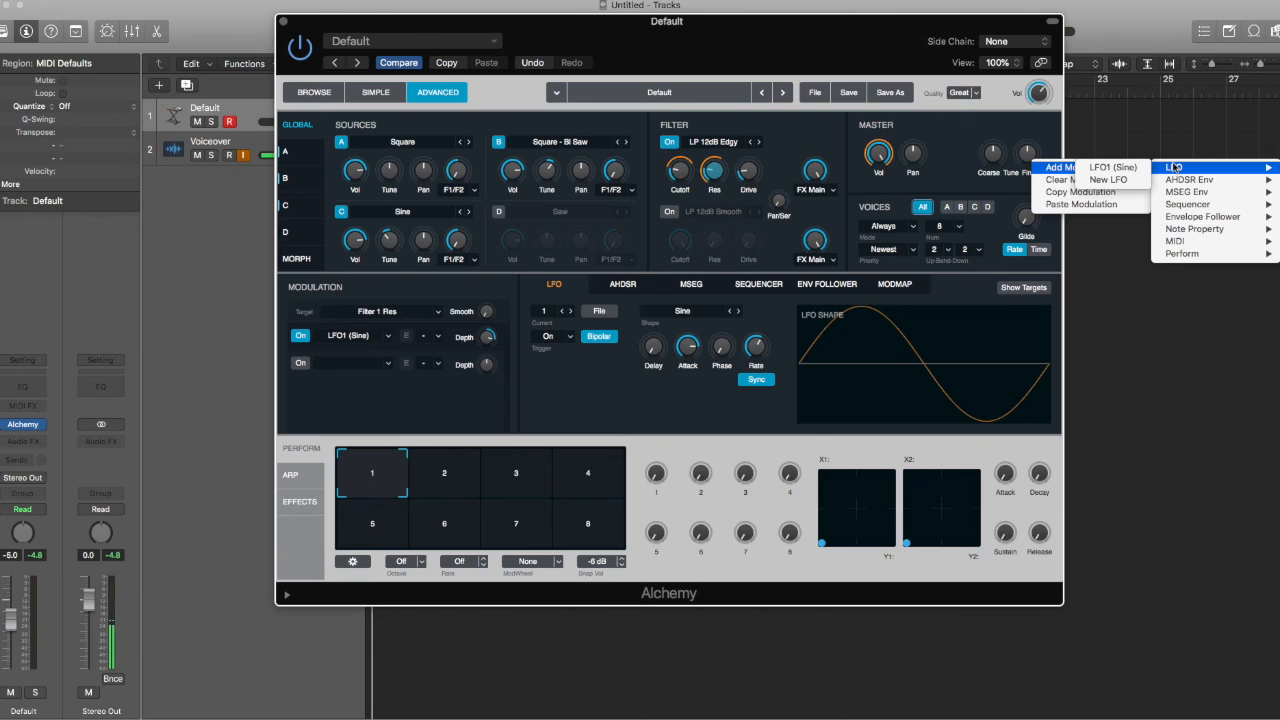
pyautogui.click(1108, 180)
# Step: Raise the LFO2 depth on the fine tune to 24.8 %
pyautogui.moveTo(488, 342)
pyautogui.mouseDown()
pyautogui.moveTo(502, 286)
pyautogui.moveTo(489, 366)
pyautogui.mouseUp()
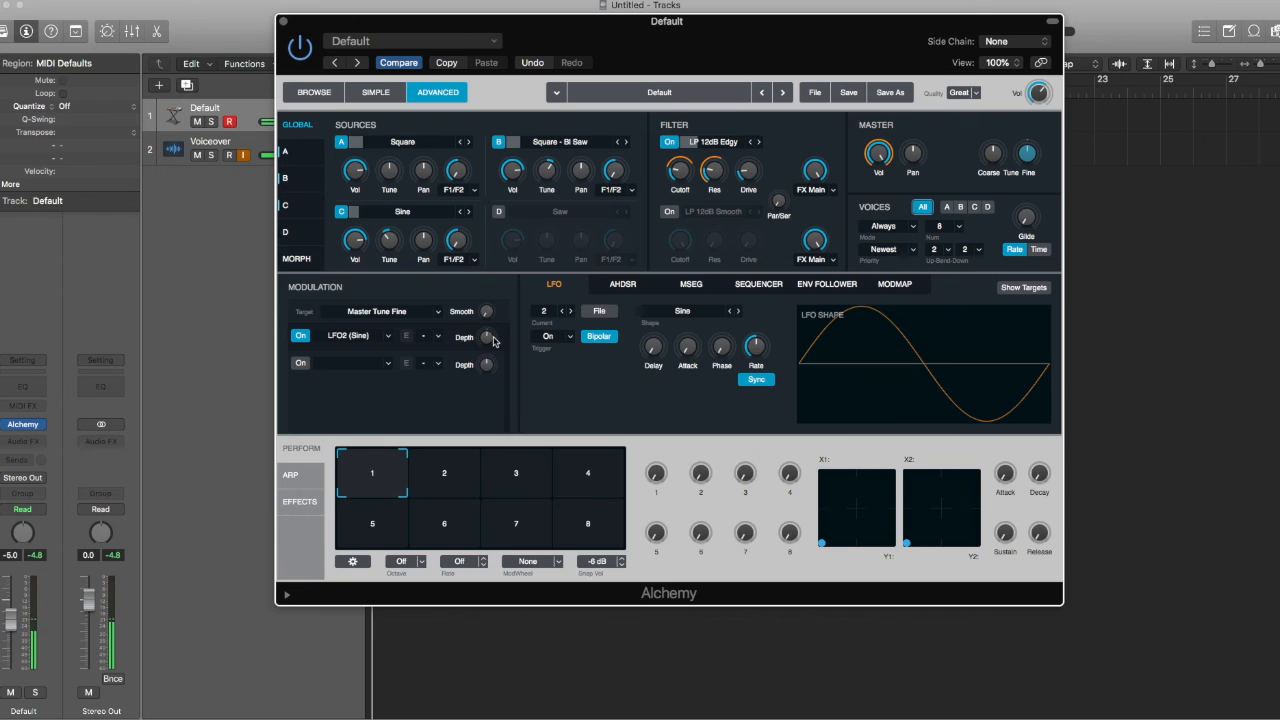
pyautogui.rightClick(493, 341)
pyautogui.click(486, 340)
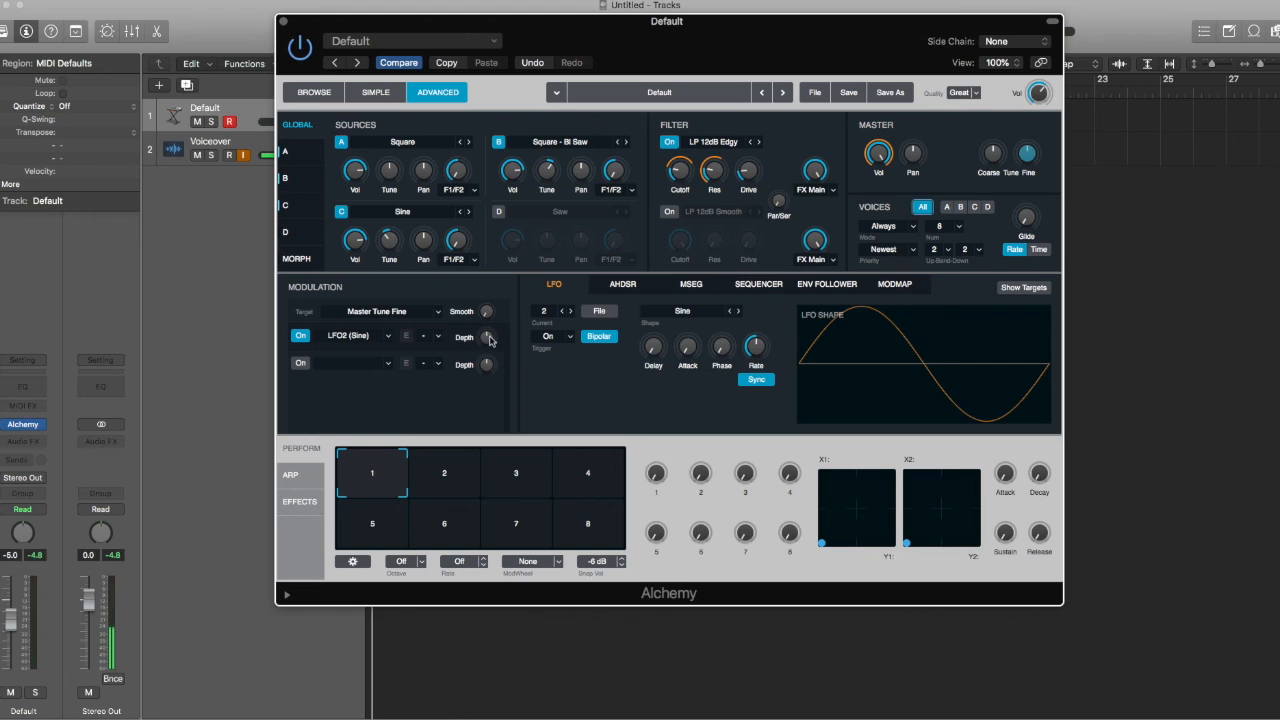
# Step: Assign the MIDI ModWheel to modulate the LFO2 depth on Master Tune Fine
pyautogui.rightClick(487, 341)
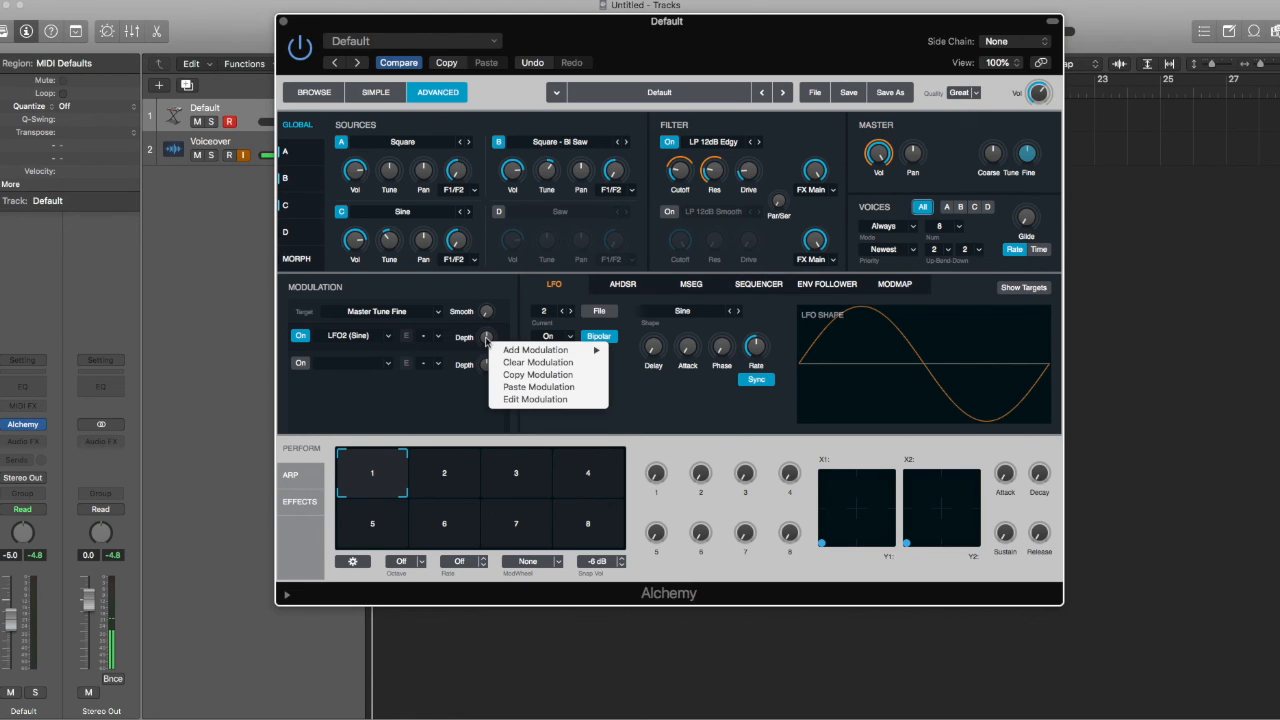
pyautogui.moveTo(536, 352)
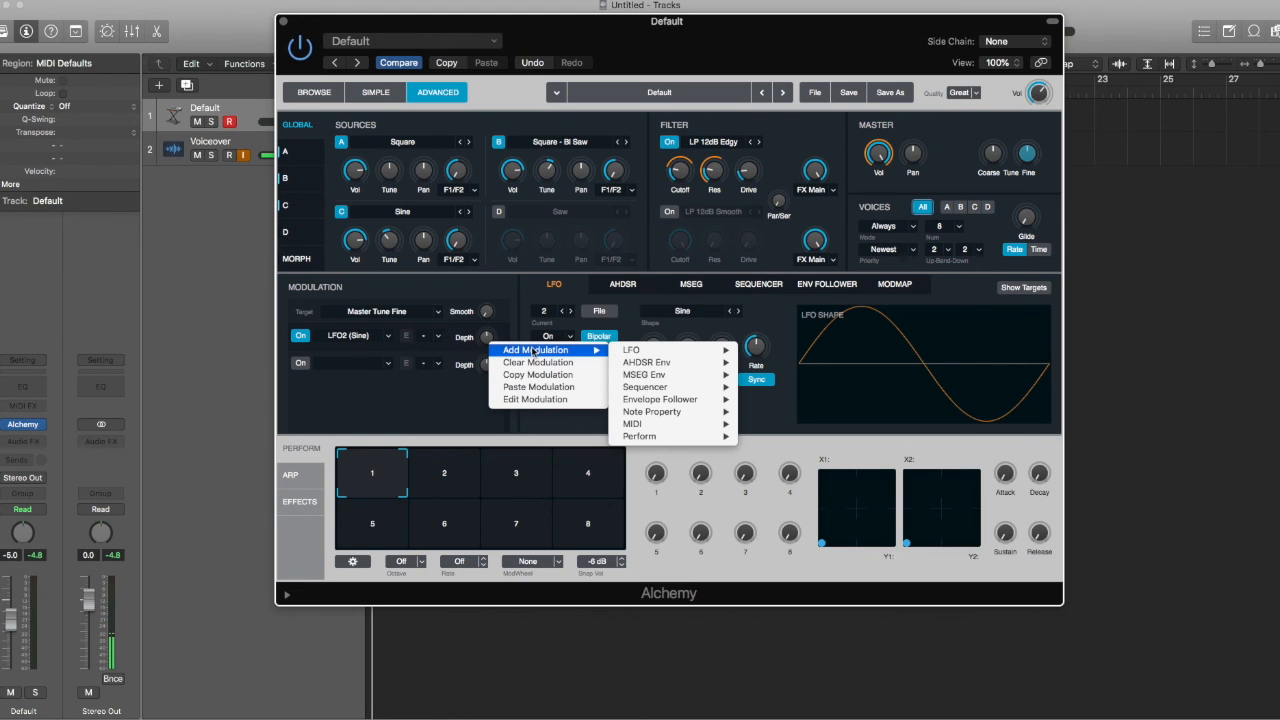
pyautogui.moveTo(655, 424)
pyautogui.click(790, 443)
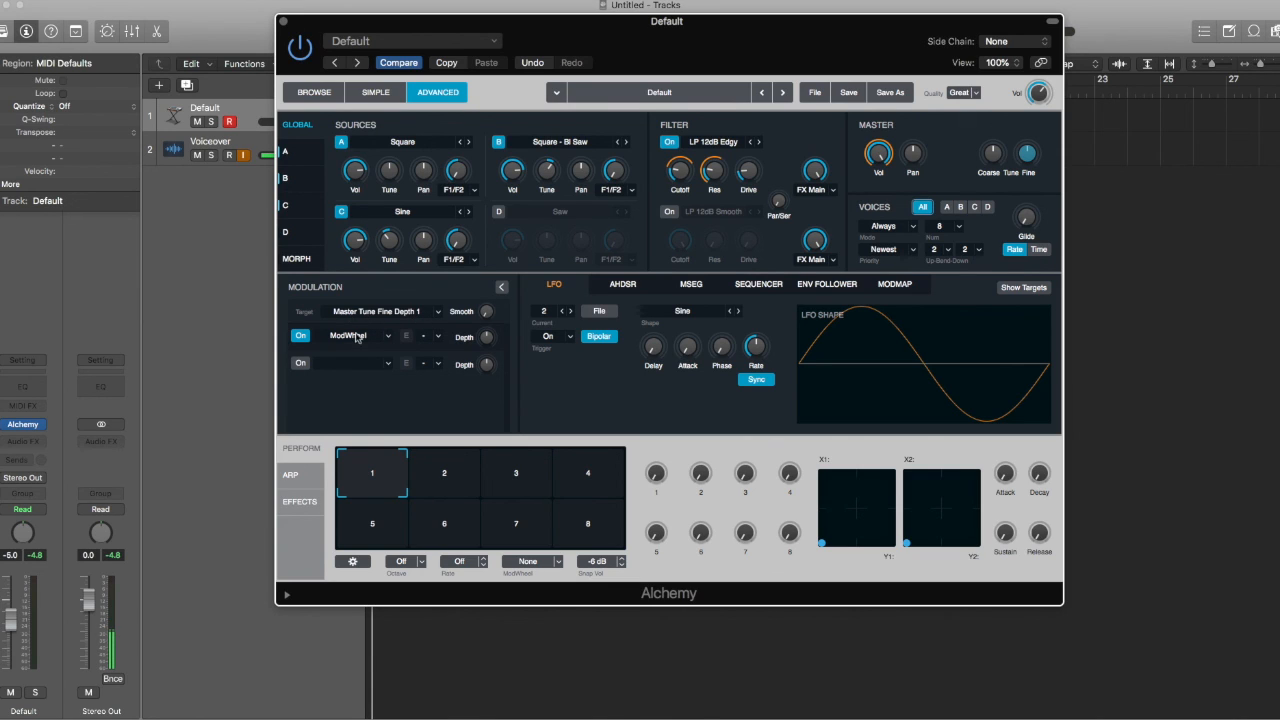
# Step: Raise the ModWheel amount to 83.9 % and set the LFO2 rate to 1/16
pyautogui.moveTo(487, 339)
pyautogui.mouseDown()
pyautogui.moveTo(498, 302)
pyautogui.moveTo(494, 333)
pyautogui.mouseUp()
pyautogui.moveTo(489, 340)
pyautogui.mouseDown()
pyautogui.moveTo(497, 308)
pyautogui.moveTo(491, 327)
pyautogui.mouseUp()
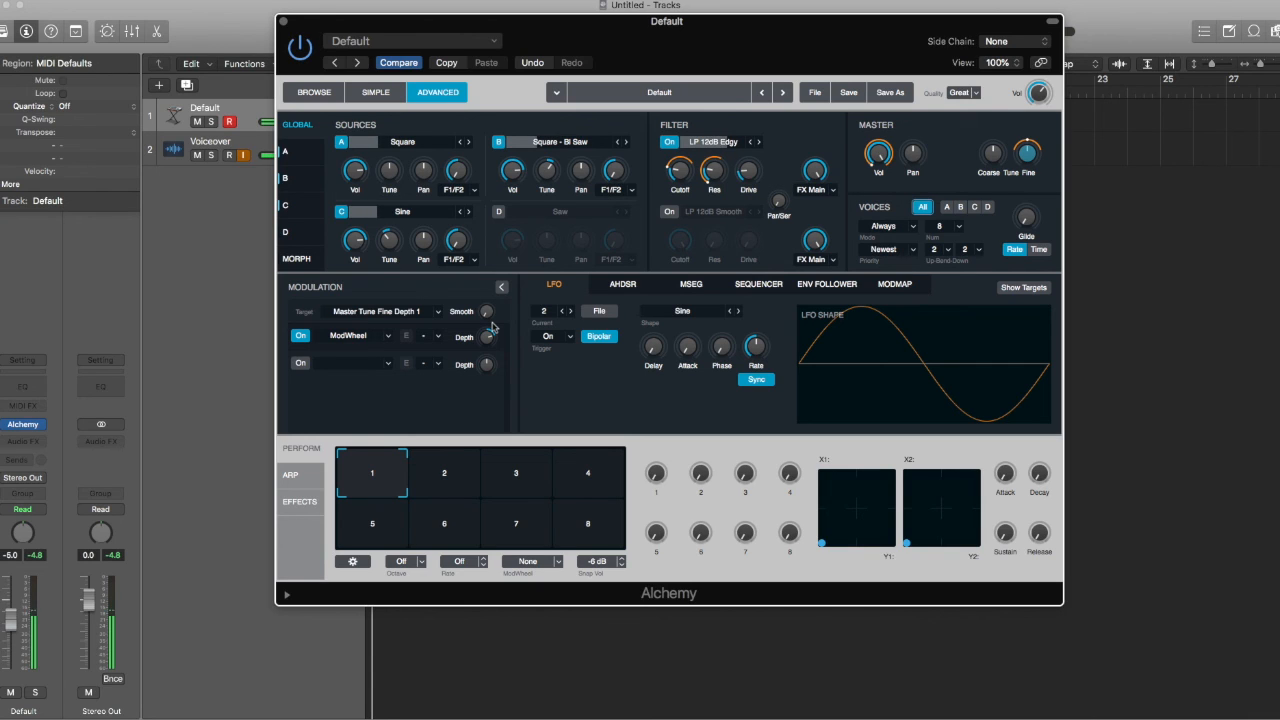
pyautogui.moveTo(760, 343)
pyautogui.moveTo(760, 343); pyautogui.dragTo(762, 329)
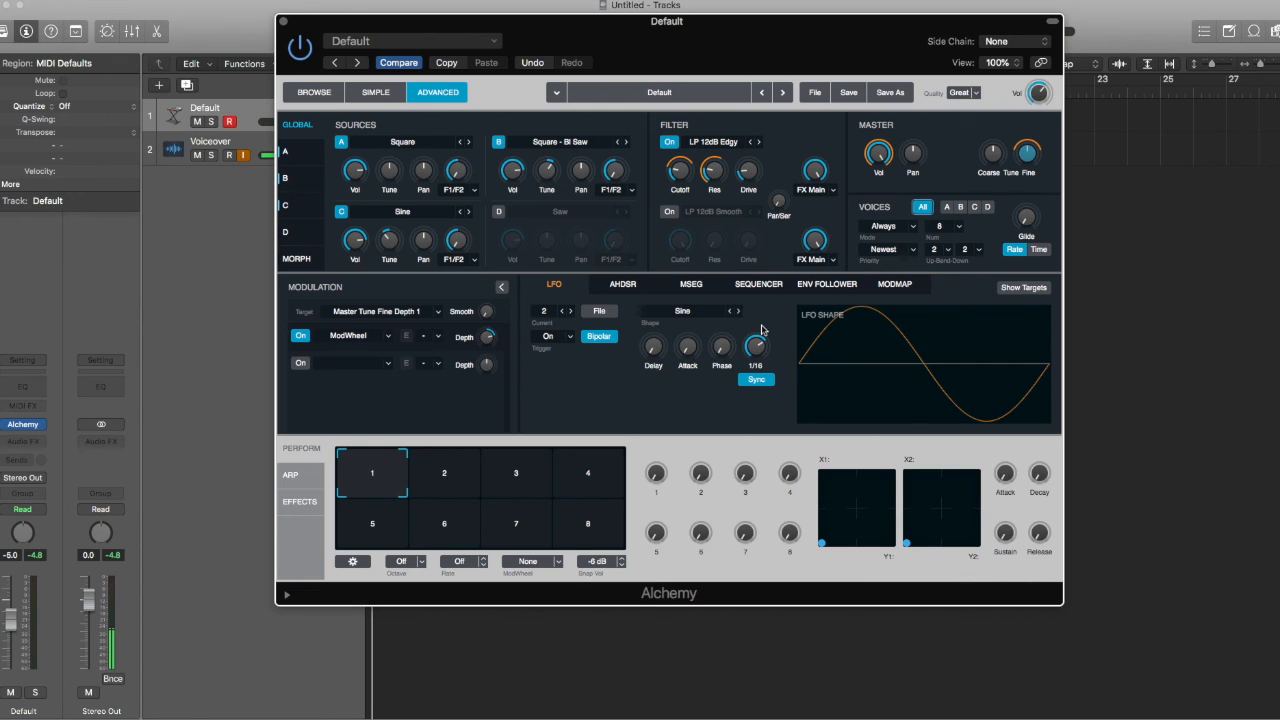